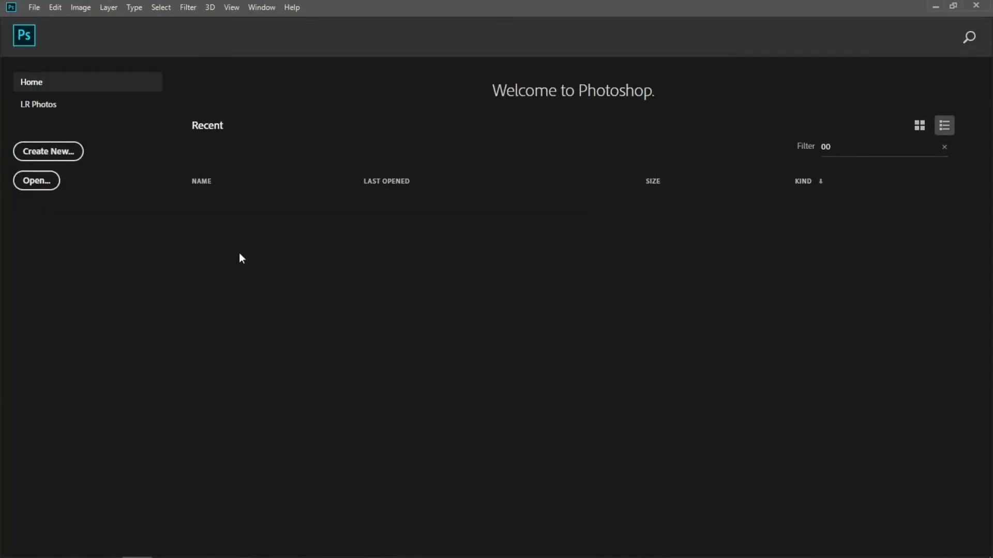
Create a 3000 × 3000 px, 300 ppi document named 'cover art'
left_click(68, 152)
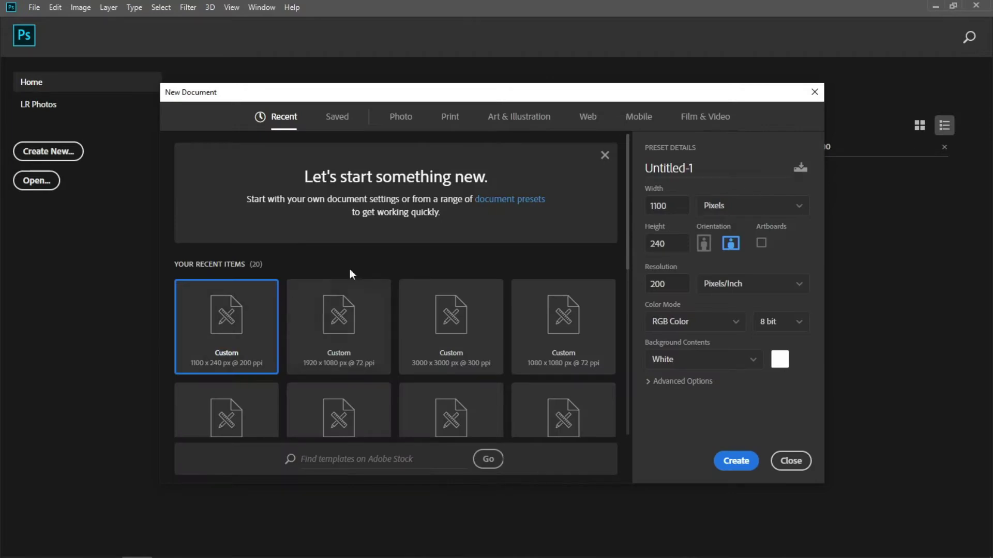
double_click(698, 171)
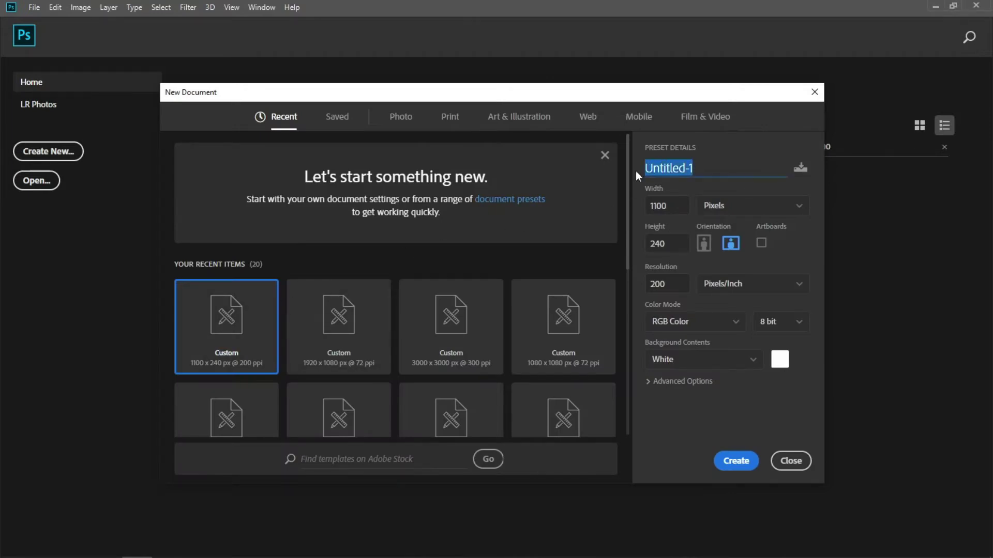
key("BackSpace")
type("ver art")
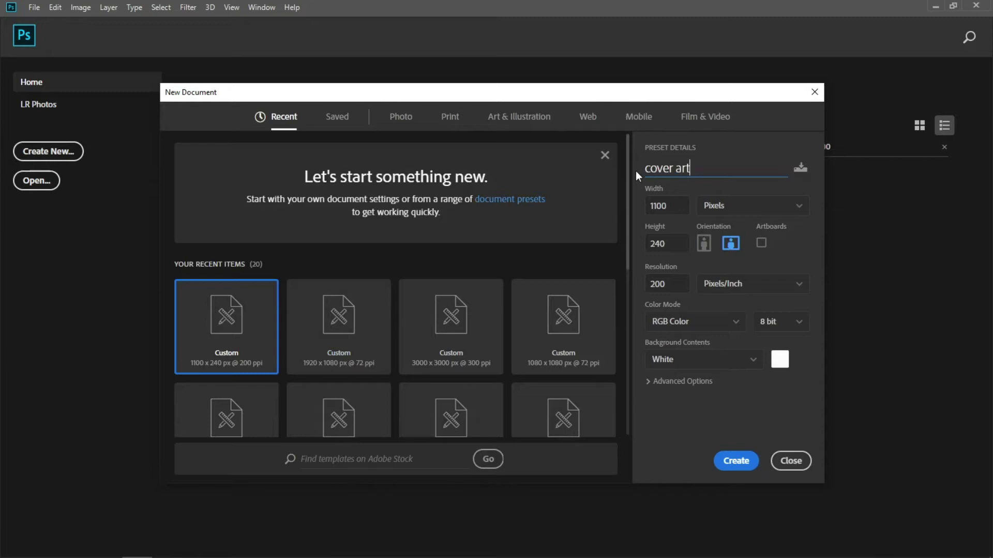
key("Tab")
key("BackSpace")
type("3000")
left_click(648, 247)
key("BackSpace")
type("300")
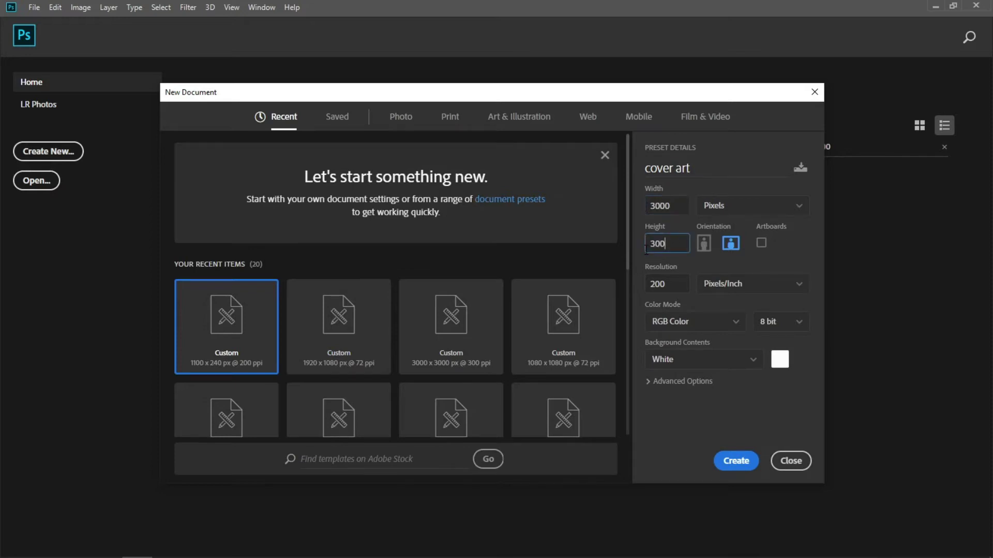
left_click(672, 282)
type("3")
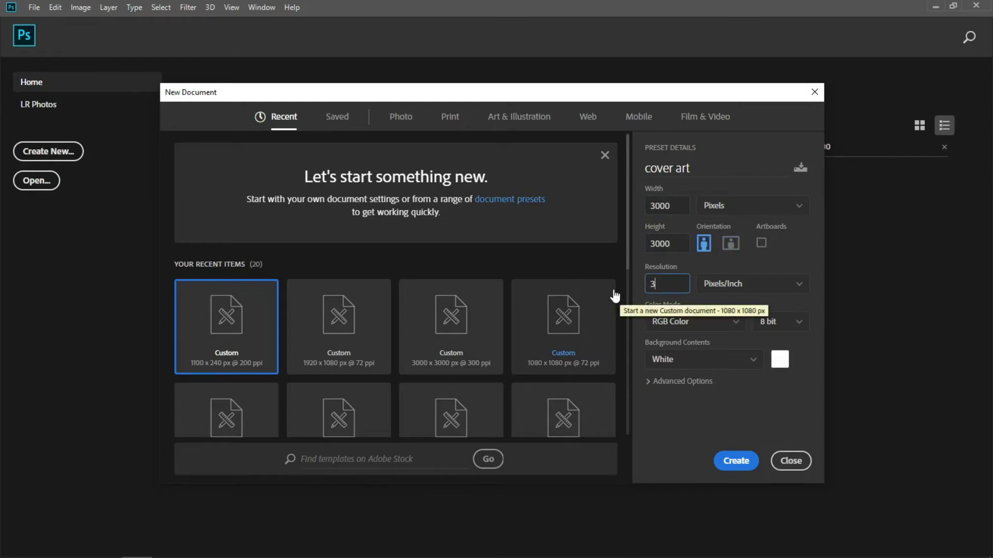
left_click(737, 461)
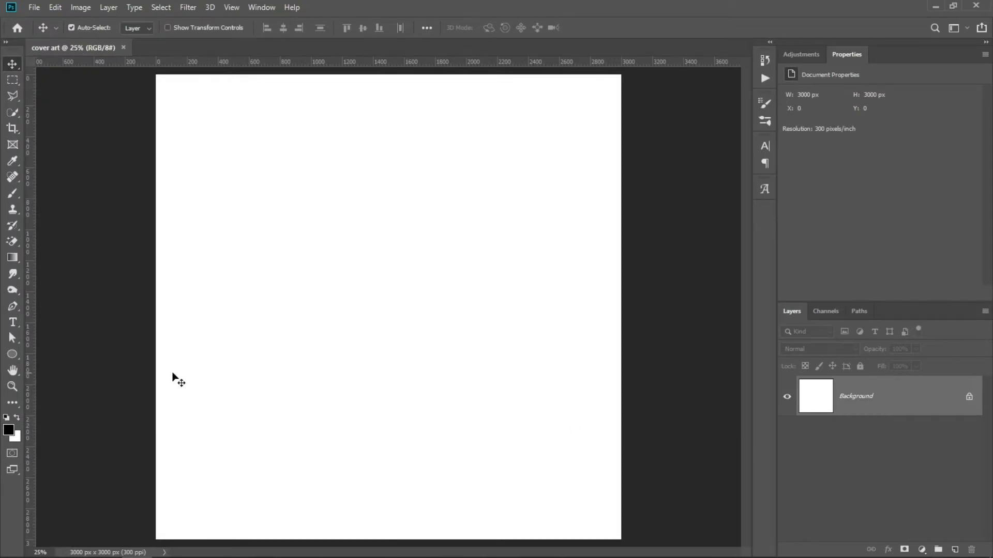
Zoom out to frame the canvas and add a Gradient Fill layer
left_click(11, 386)
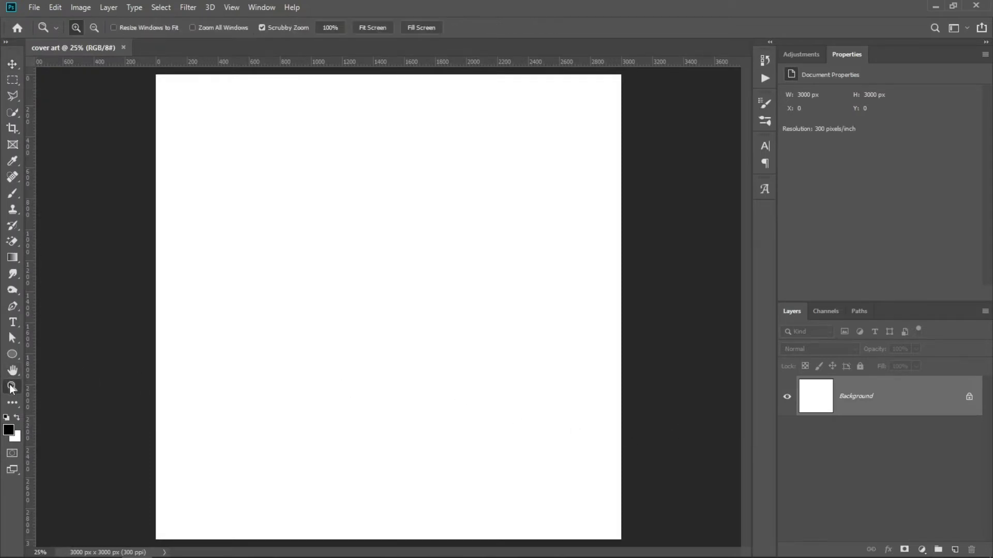
left_click(623, 341, "alt")
left_click_drag(623, 341, 621, 342)
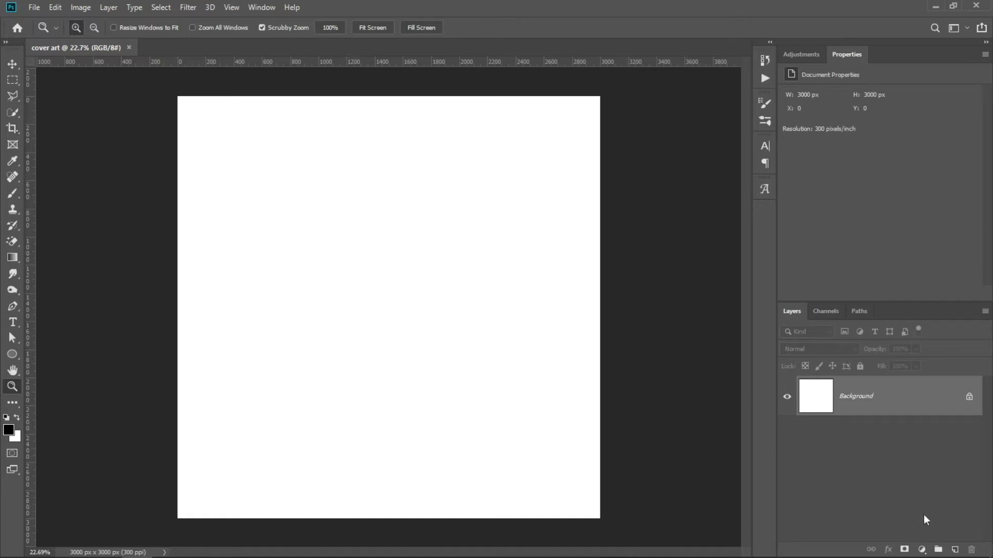
left_click(923, 550)
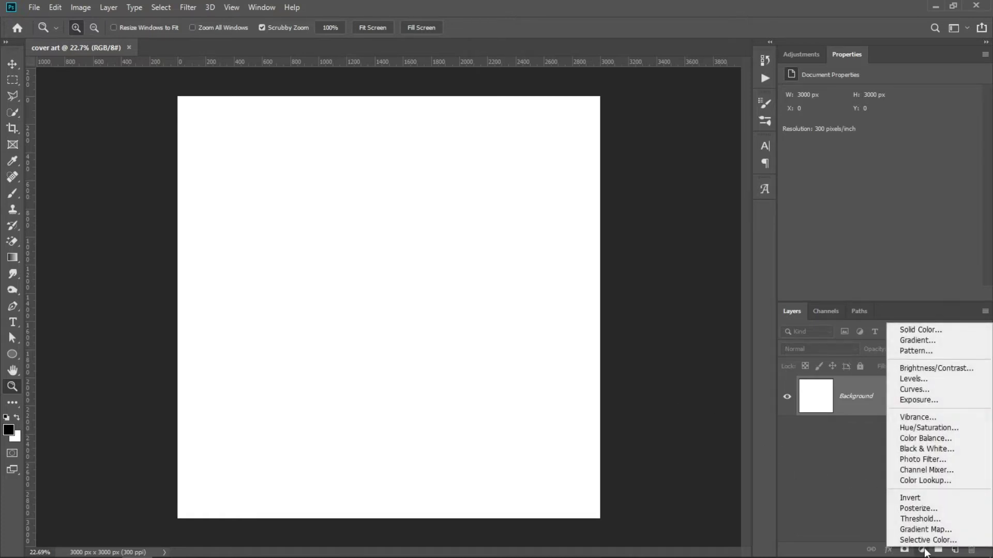
left_click(923, 342)
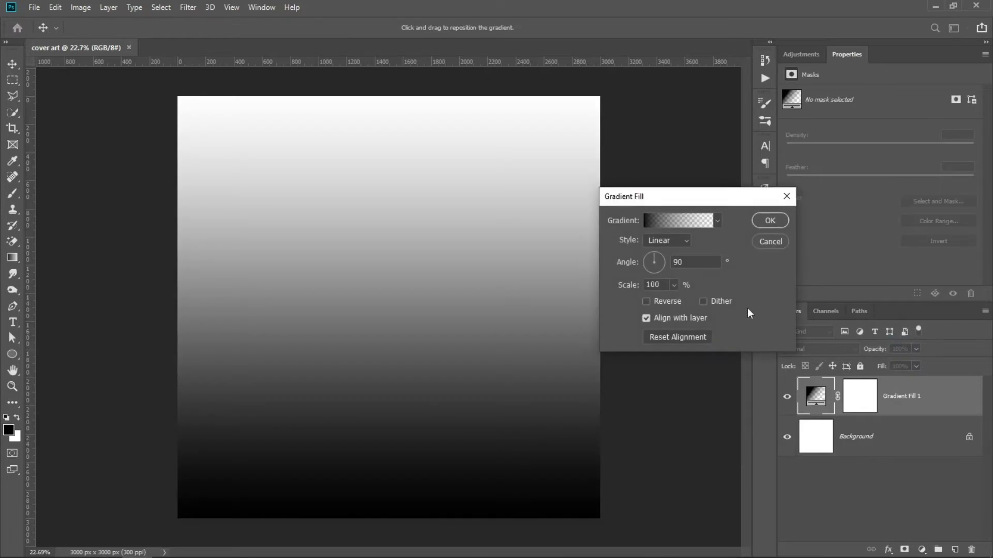
Make the gradient Foreground to Background with a red d30000 right stop, and apply it
left_click(691, 221)
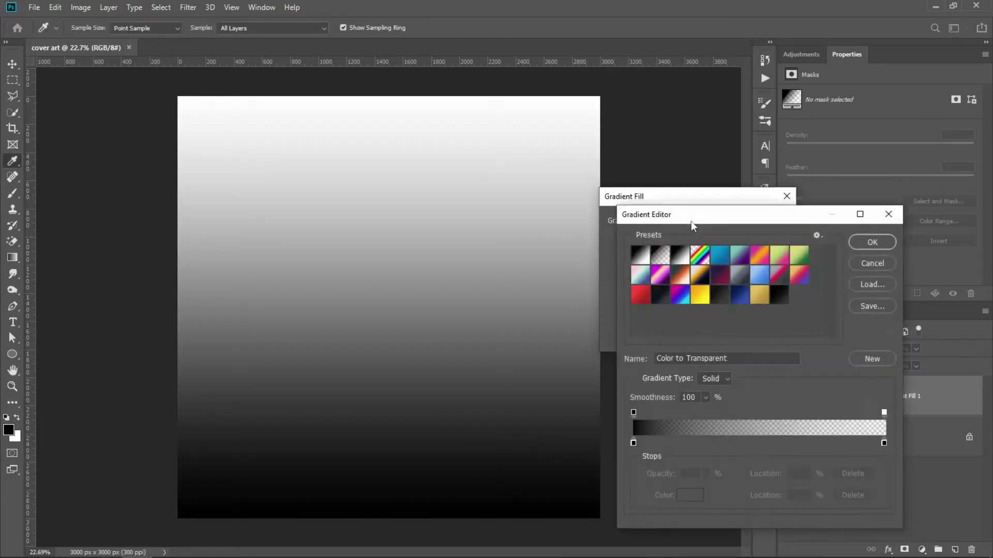
left_click(638, 258)
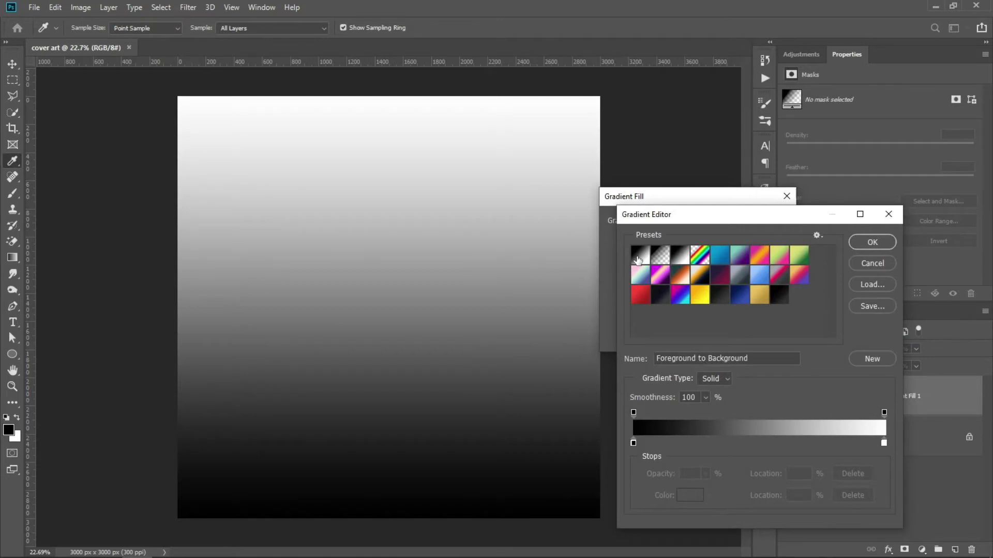
double_click(884, 442)
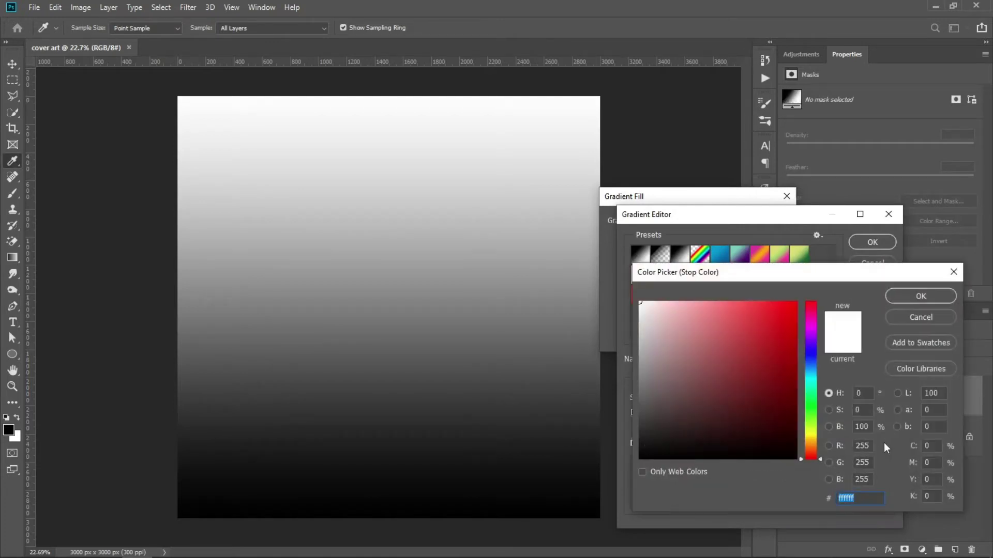
left_click_drag(771, 360, 802, 325)
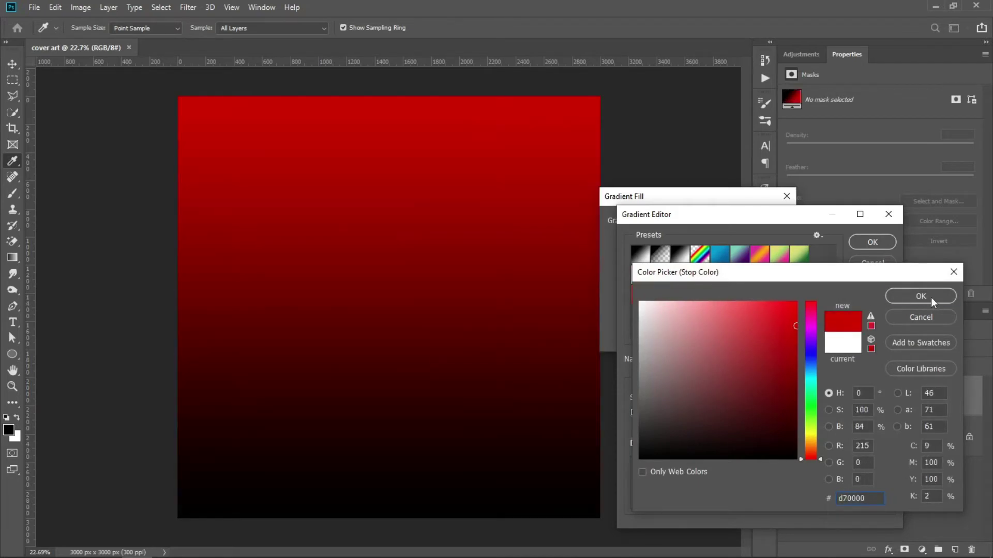
left_click(931, 299)
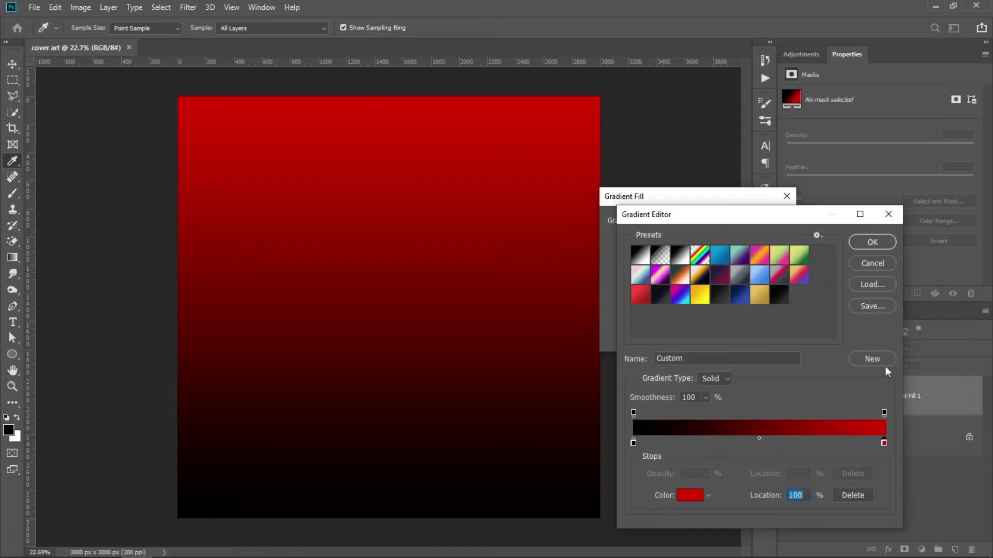
left_click(867, 244)
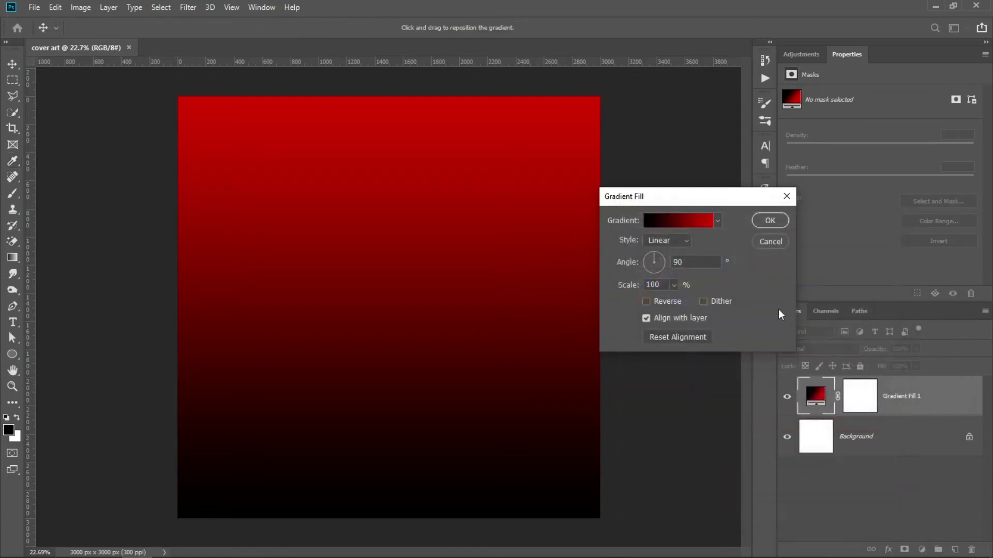
left_click(770, 221)
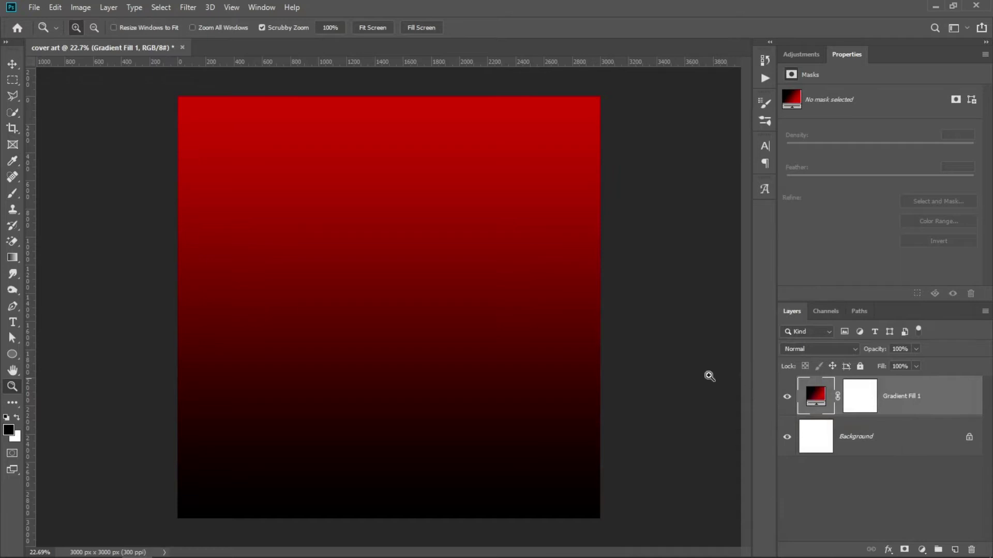
Convert the gradient layer to a smart object and add 10% Gaussian monochromatic noise
left_click(186, 7)
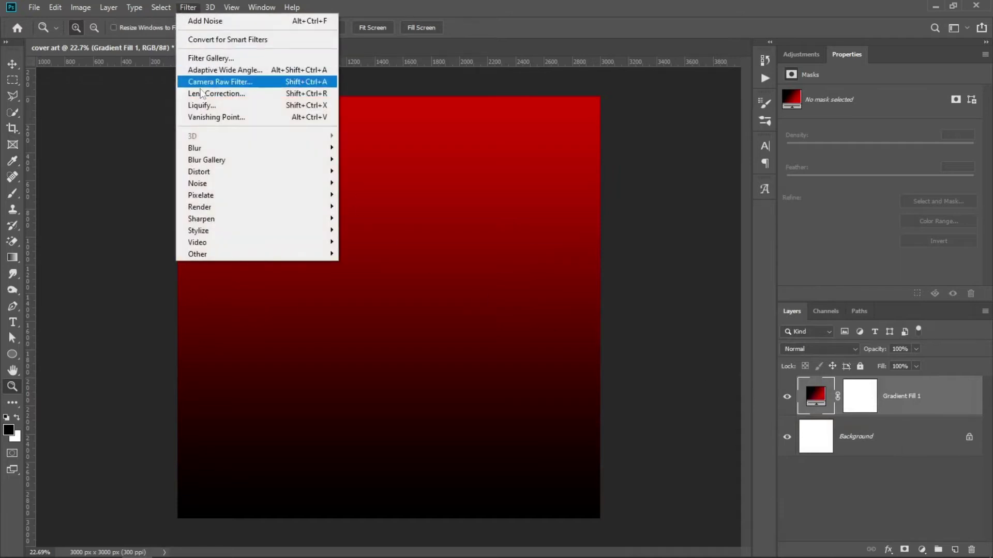
mouse_move(198, 183)
left_click(362, 183)
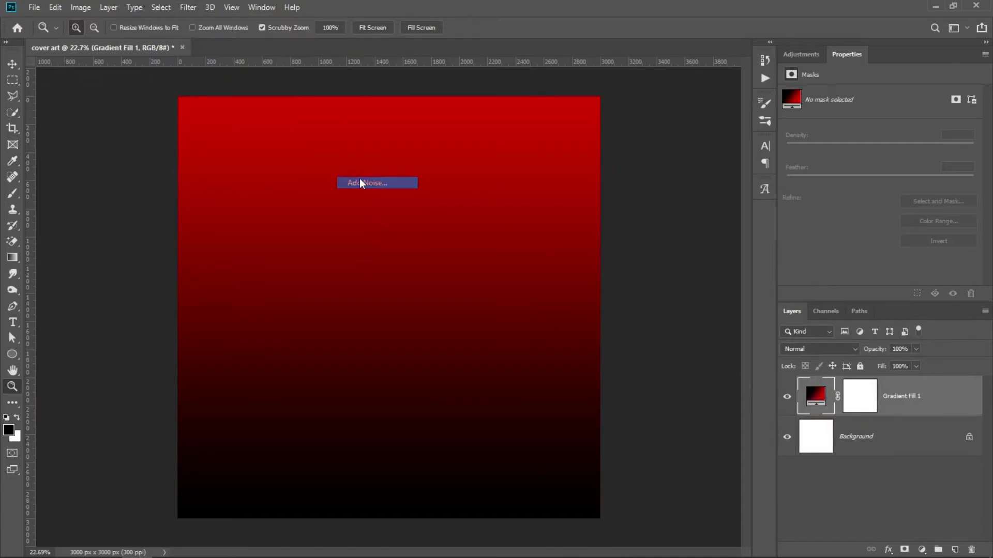
left_click(491, 220)
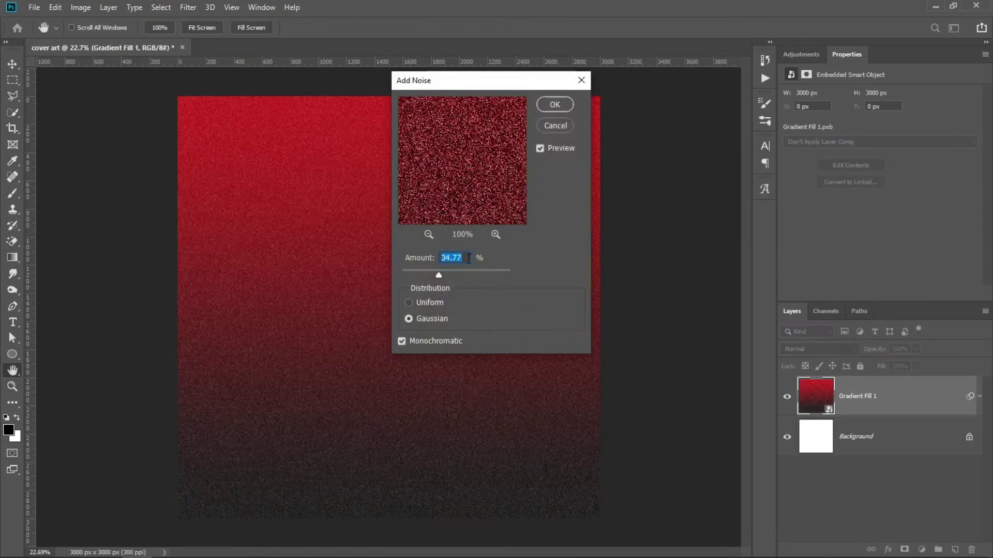
type("1")
type("0")
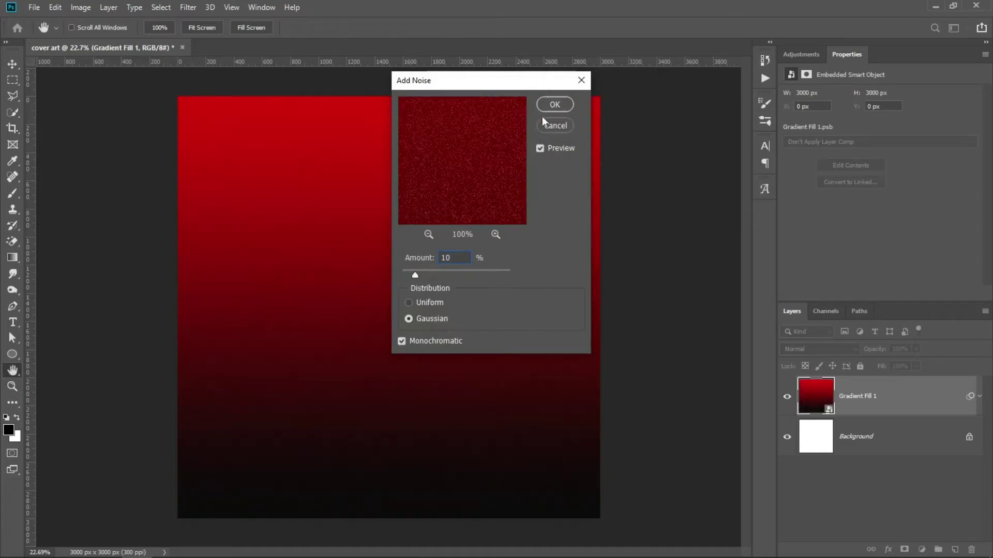
left_click(552, 104)
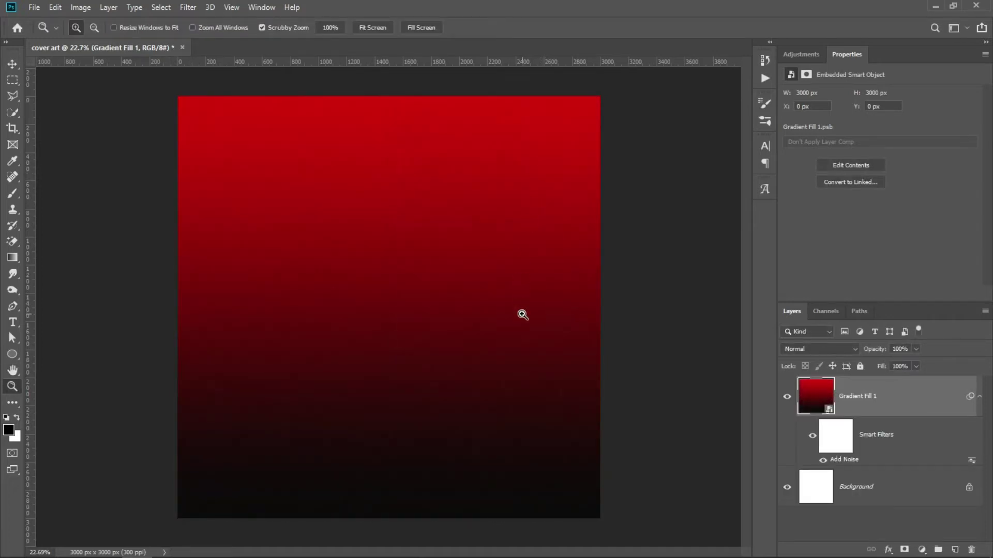
left_click(35, 7)
Place the paper texture image embedded and stretch it to cover the whole canvas
left_click(66, 241)
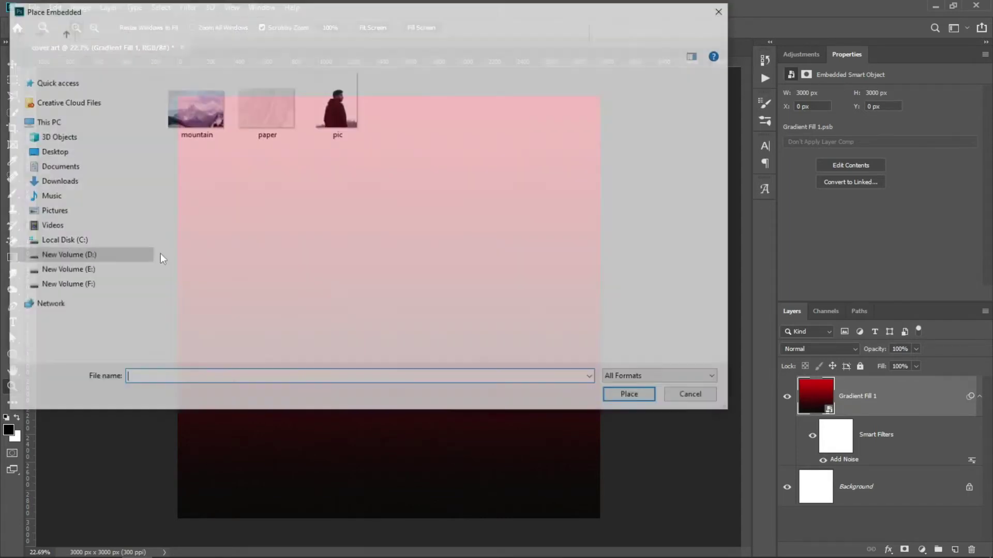
left_click(259, 117)
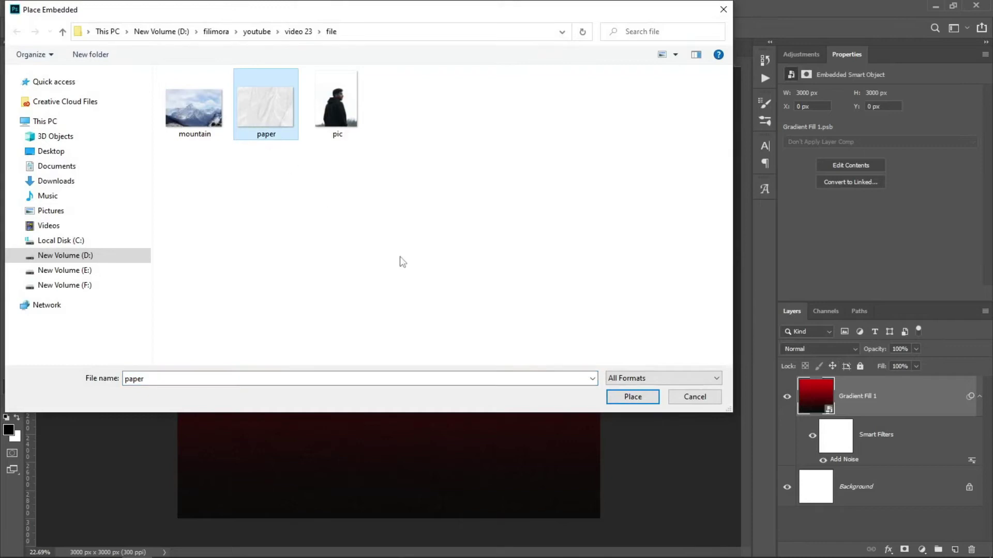
left_click(632, 396)
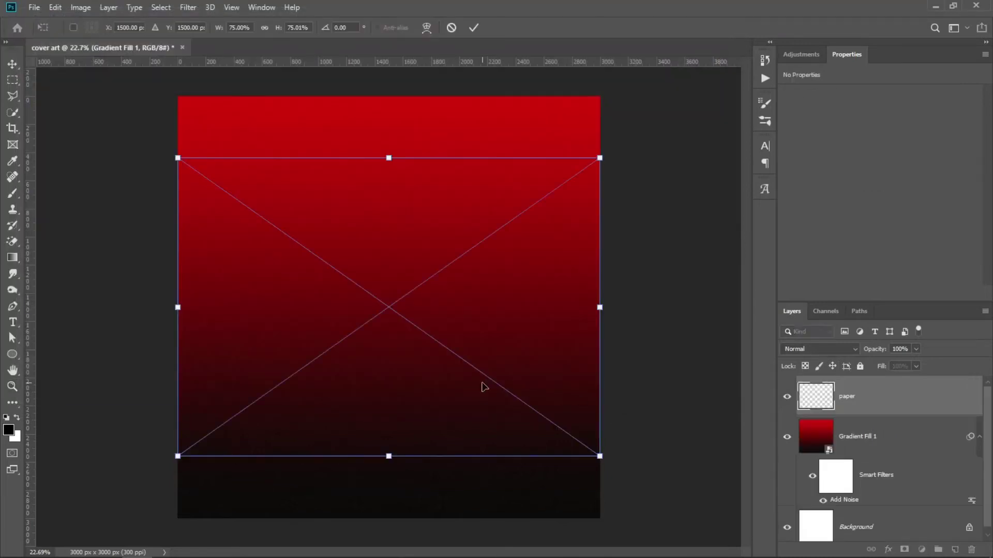
left_click_drag(389, 145, 389, 73)
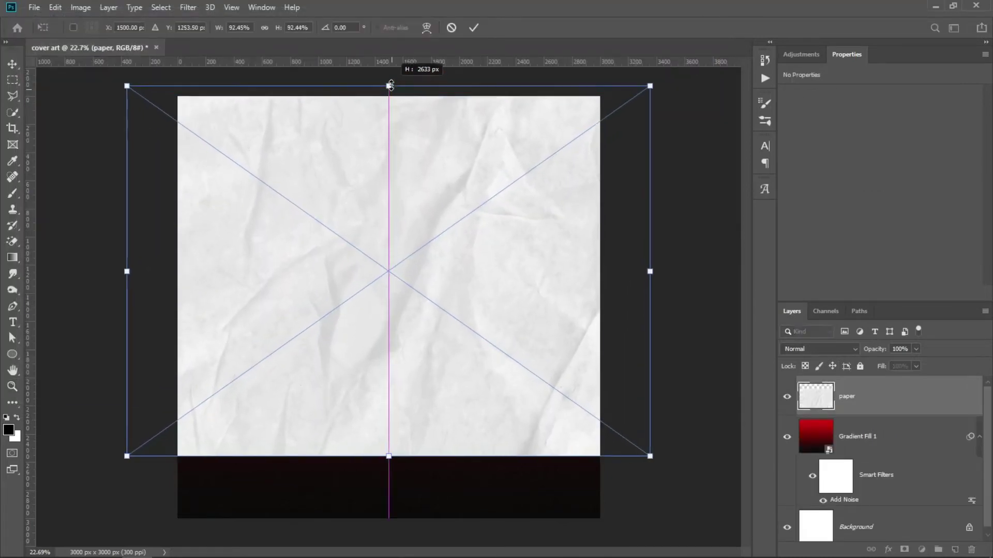
left_click_drag(387, 455, 388, 528)
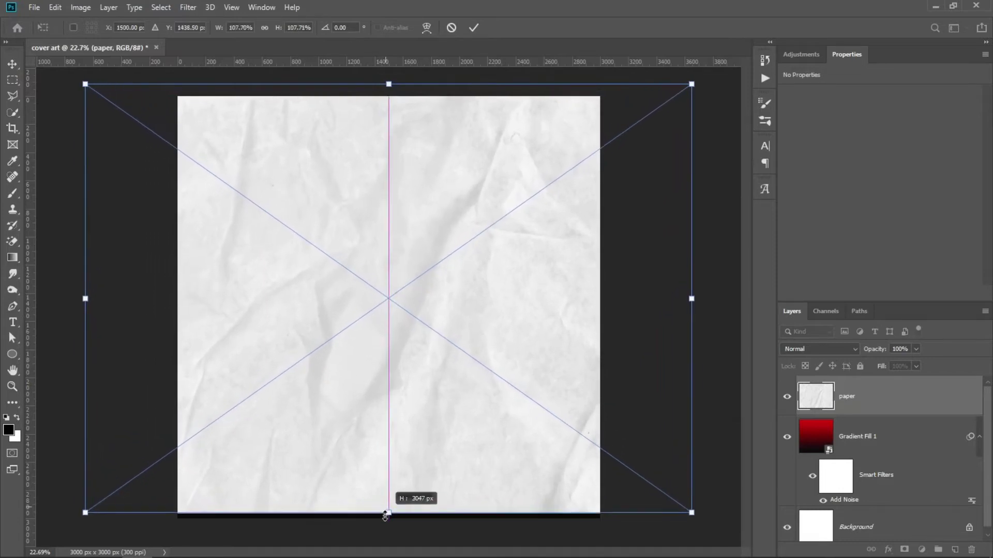
left_click(469, 28)
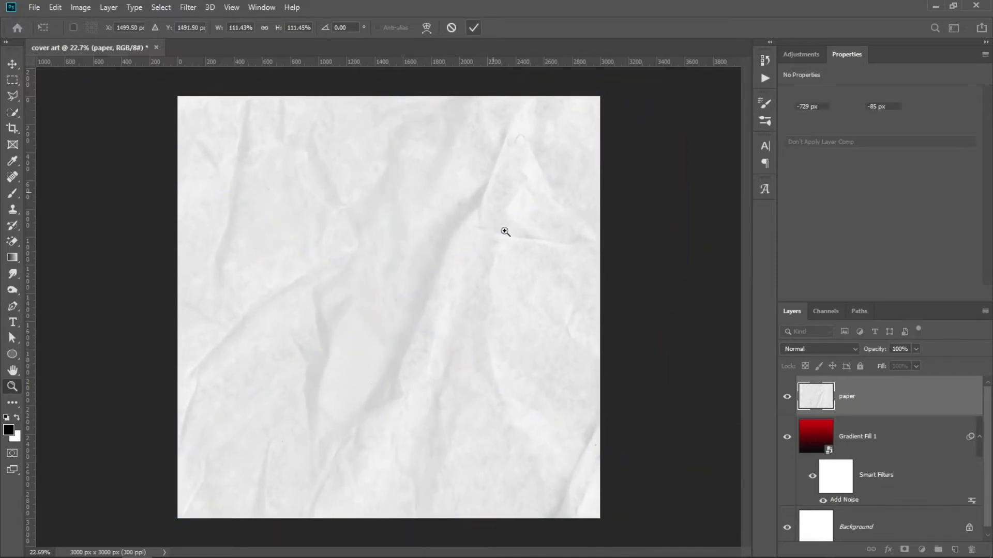
Set the paper layer's blend mode to Divide
left_click(803, 349)
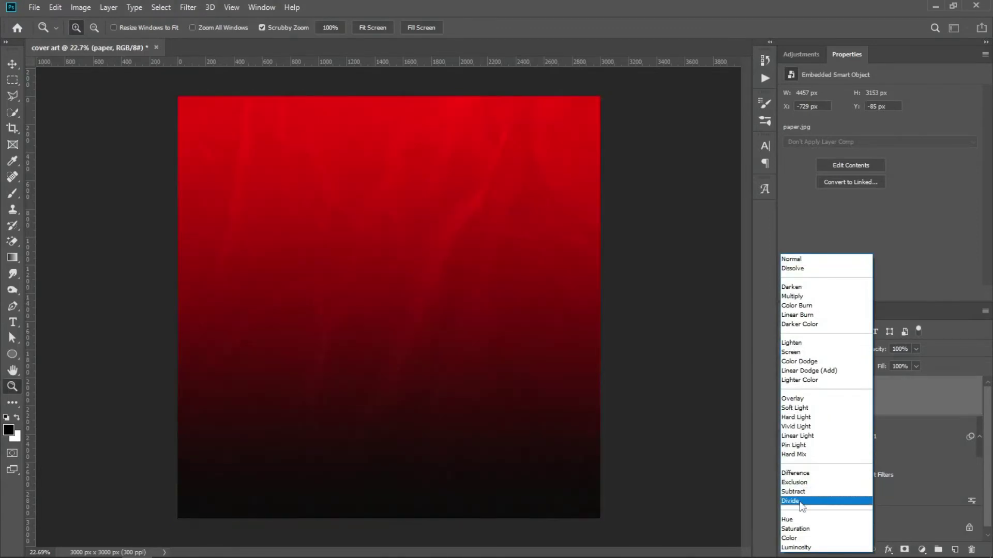
left_click(802, 501)
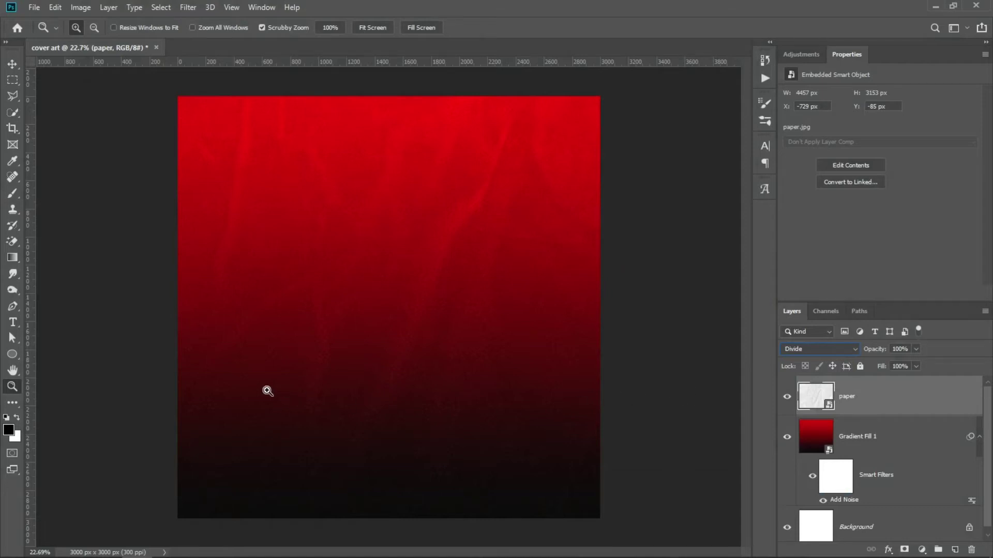
left_click(18, 357)
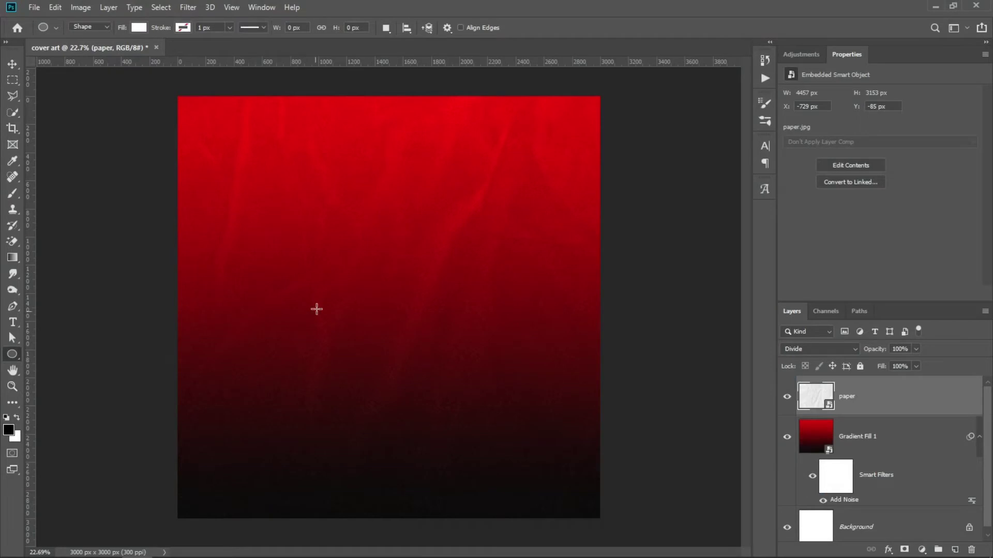
Draw a large white circle, centre it on the canvas, and set Ellipse 1 to Overlay
left_click_drag(278, 192, 558, 459)
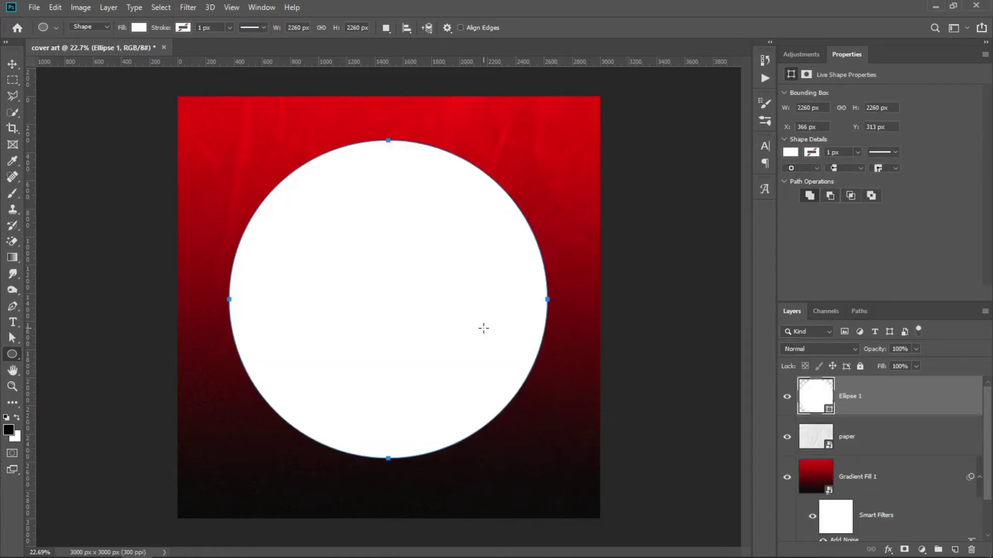
left_click(12, 64)
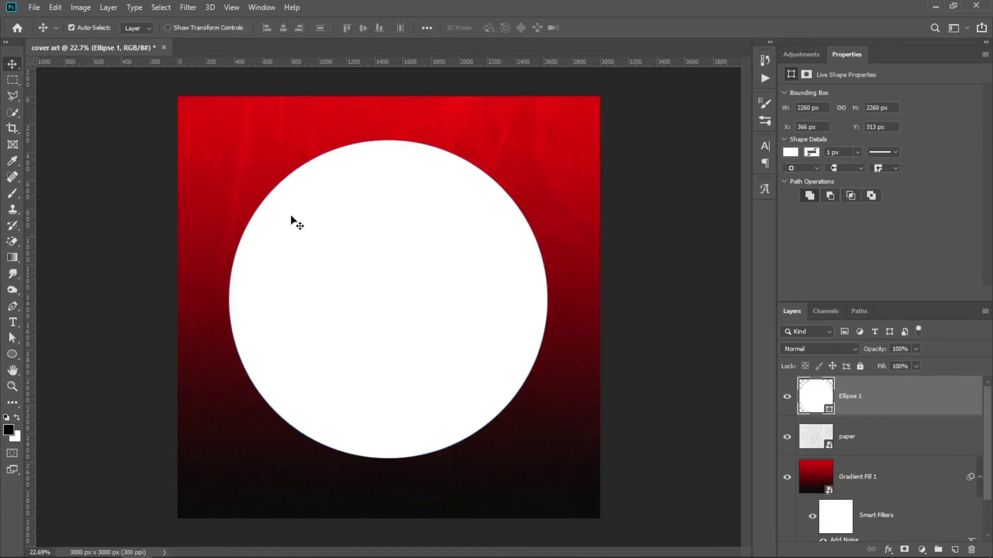
left_click_drag(475, 278, 475, 285)
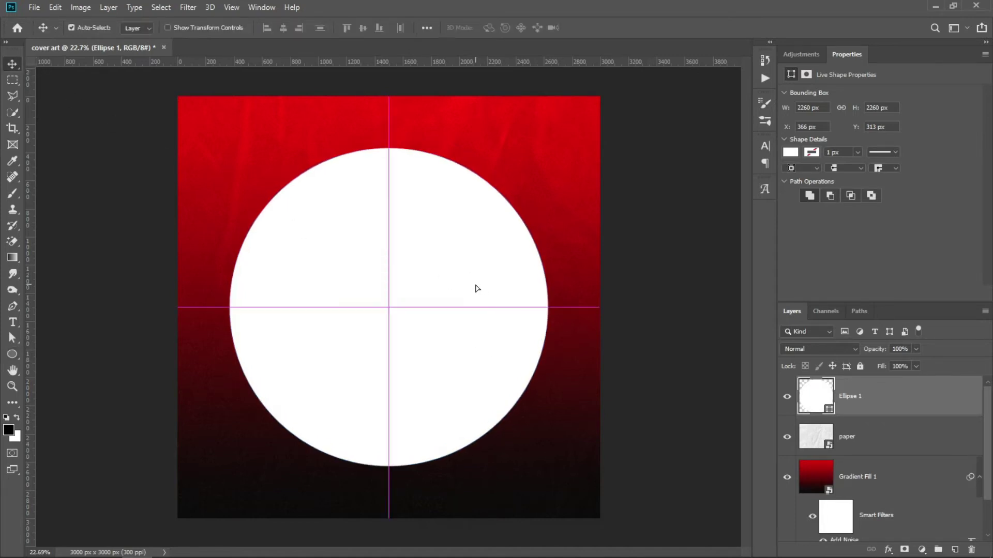
left_click(818, 349)
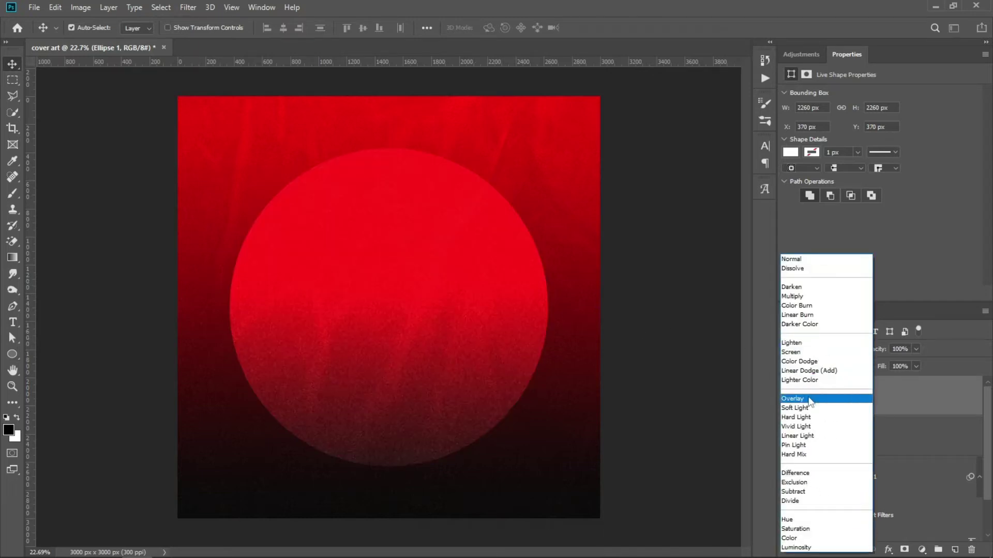
left_click(810, 400)
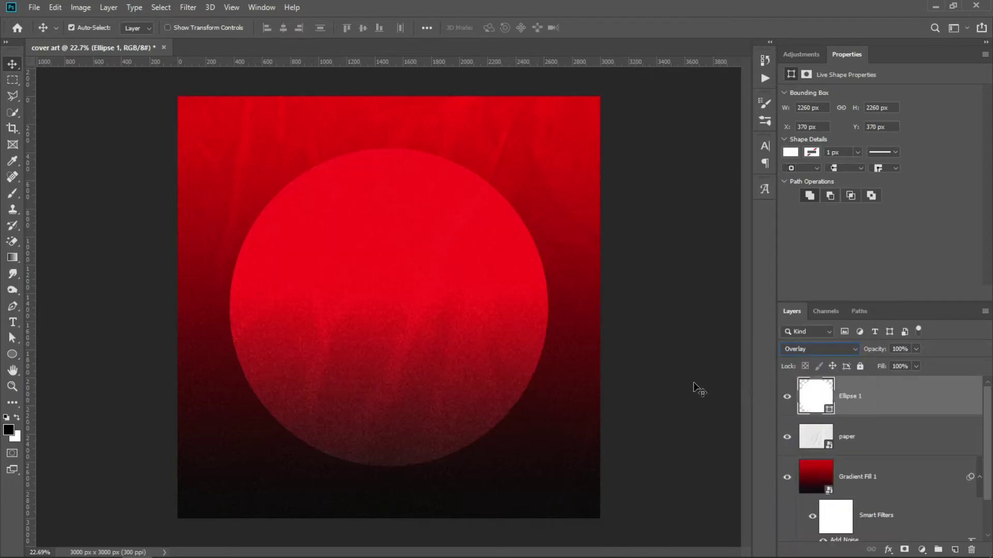
Open pic.jpg as a new document
left_click(35, 7)
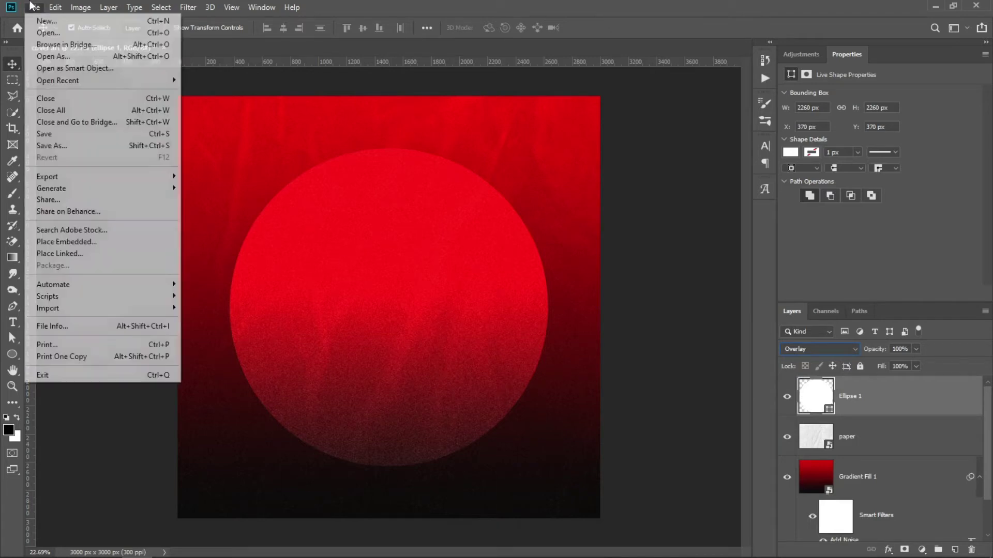
left_click(39, 33)
left_click(323, 148)
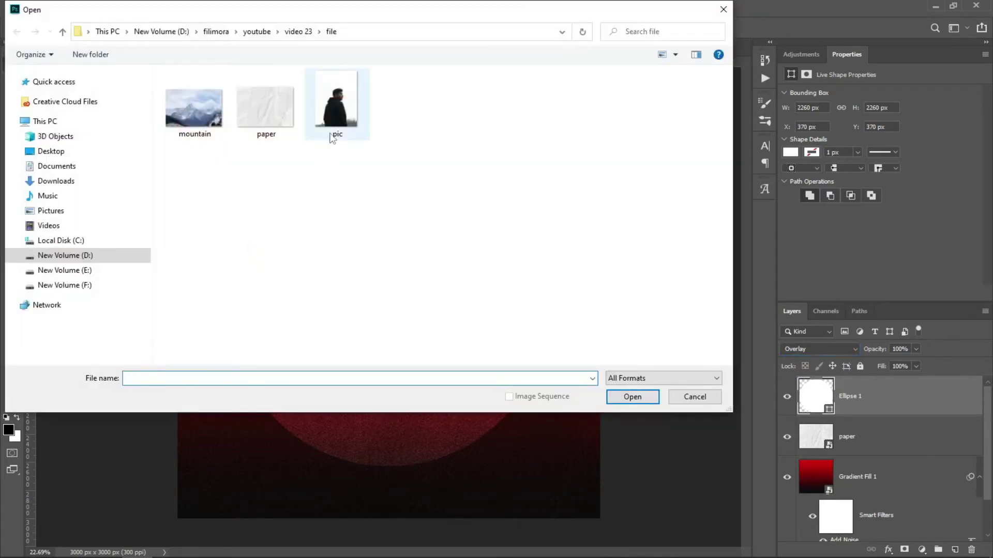
left_click(632, 398)
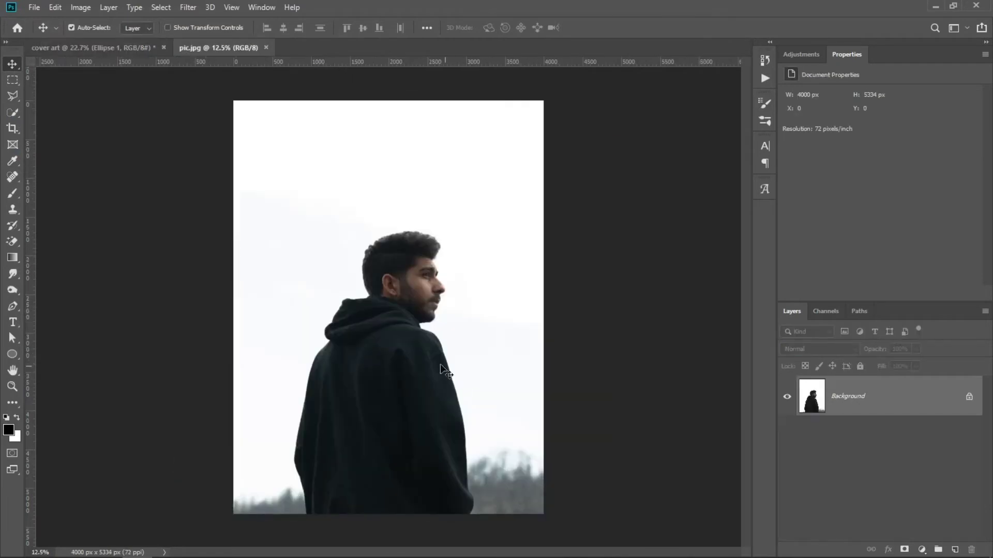
Quick-select the man and copy him onto a new Layer 1
left_click(13, 114)
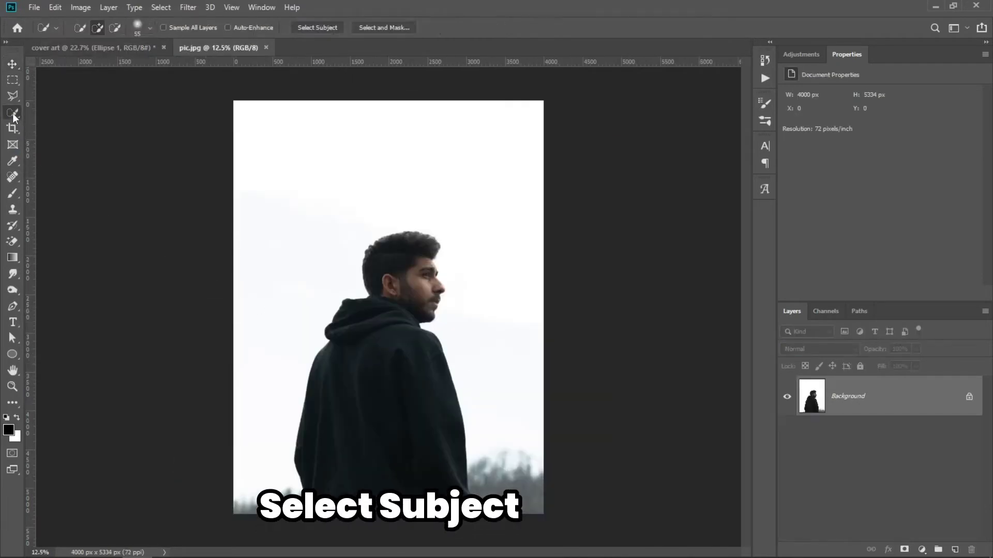
left_click_drag(405, 264, 402, 298)
left_click_drag(361, 352, 402, 426)
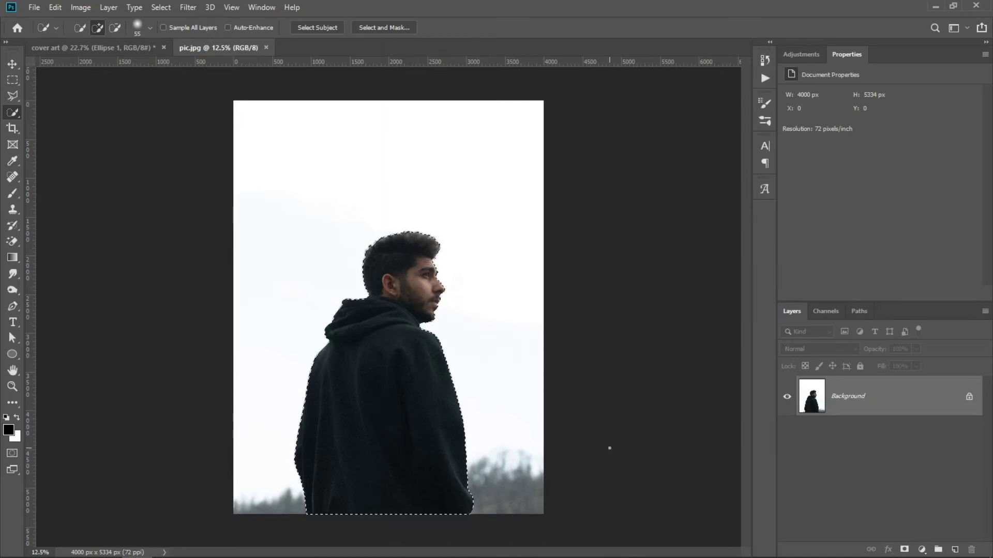
key("ctrl+j")
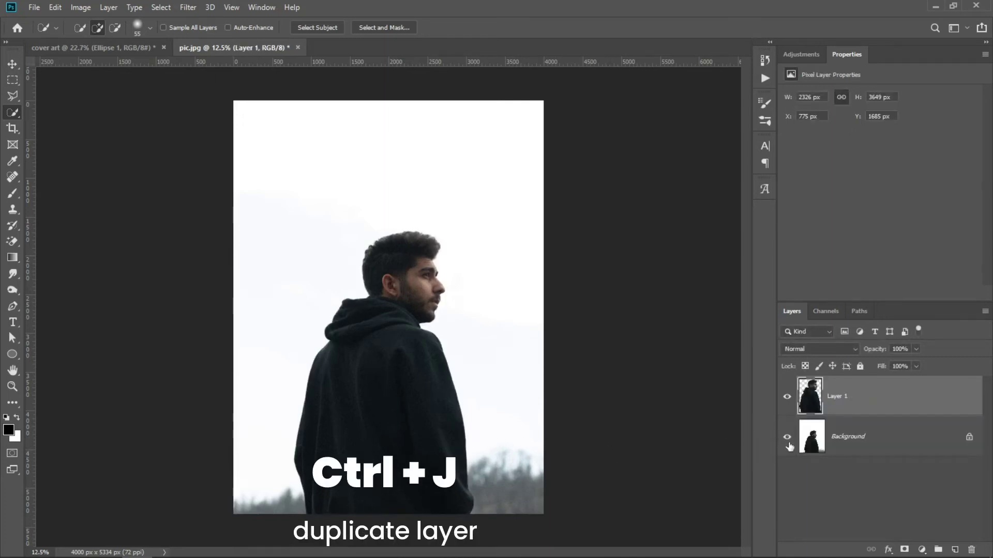
left_click(787, 437)
left_click(788, 438)
Convert Layer 1 into a smart object
right_click(861, 400)
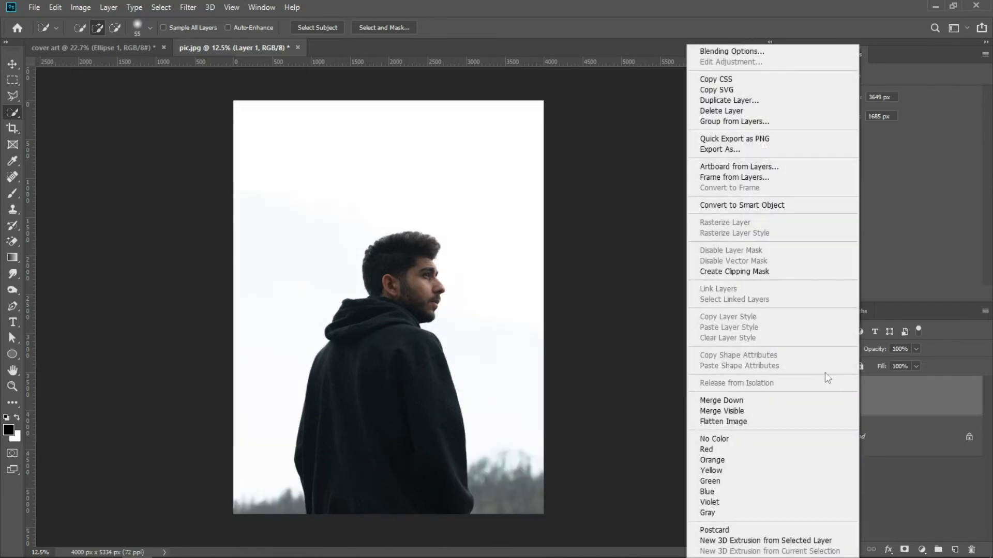
left_click(742, 205)
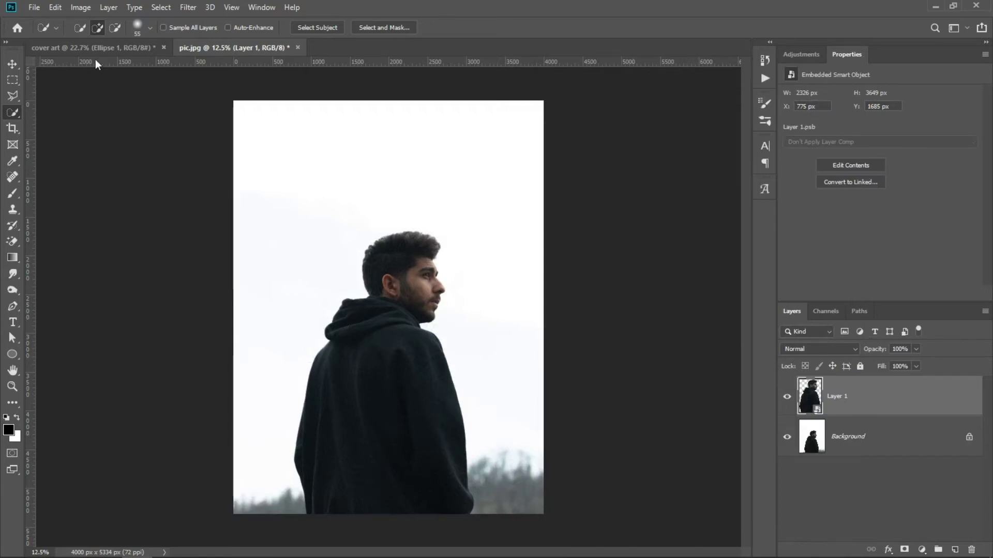
left_click(12, 64)
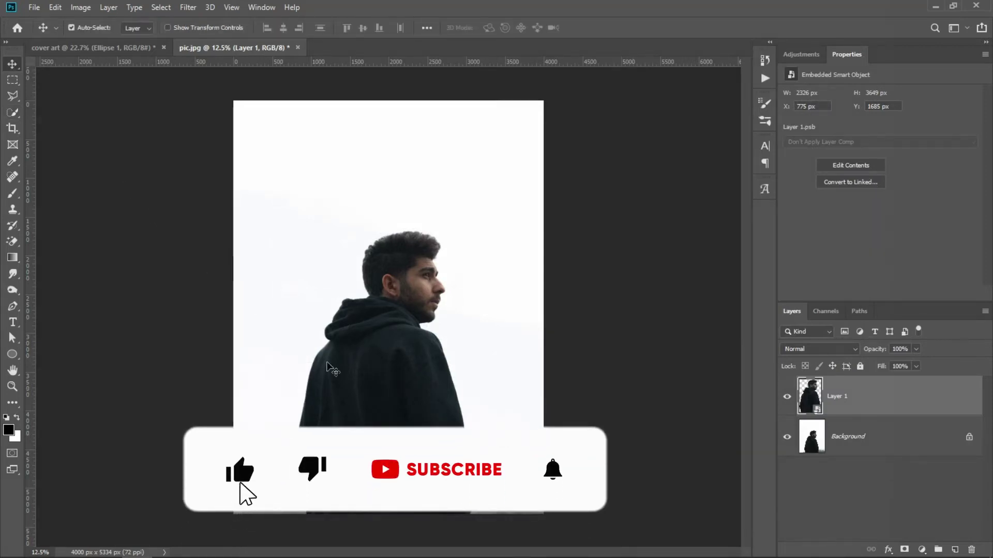
Move the man into the cover art over the red circle, scaled to about 22%
mouse_move(327, 368)
left_mouse_down()
mouse_move(169, 150)
mouse_move(285, 271)
mouse_move(403, 433)
mouse_move(375, 435)
left_mouse_up()
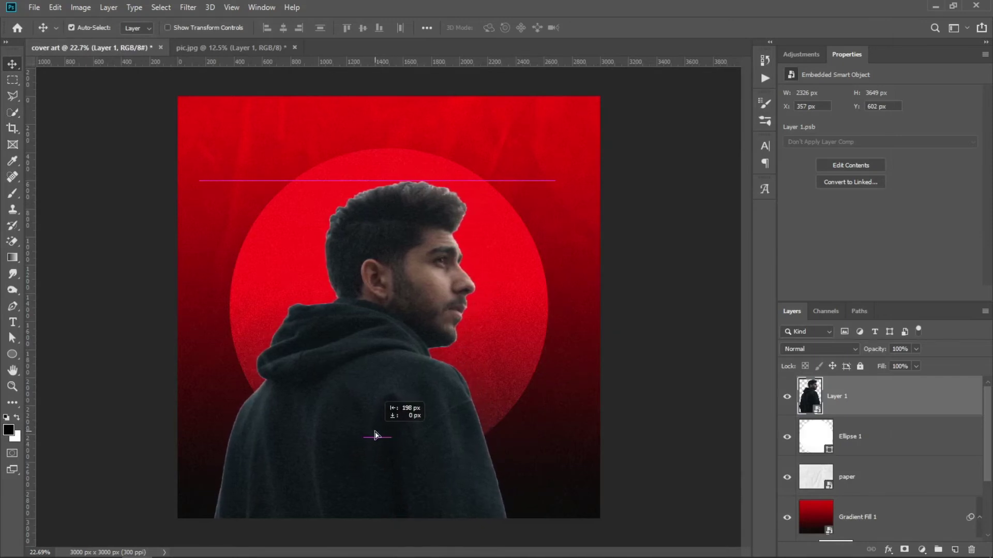
left_click_drag(375, 435, 374, 437)
key("ctrl+t")
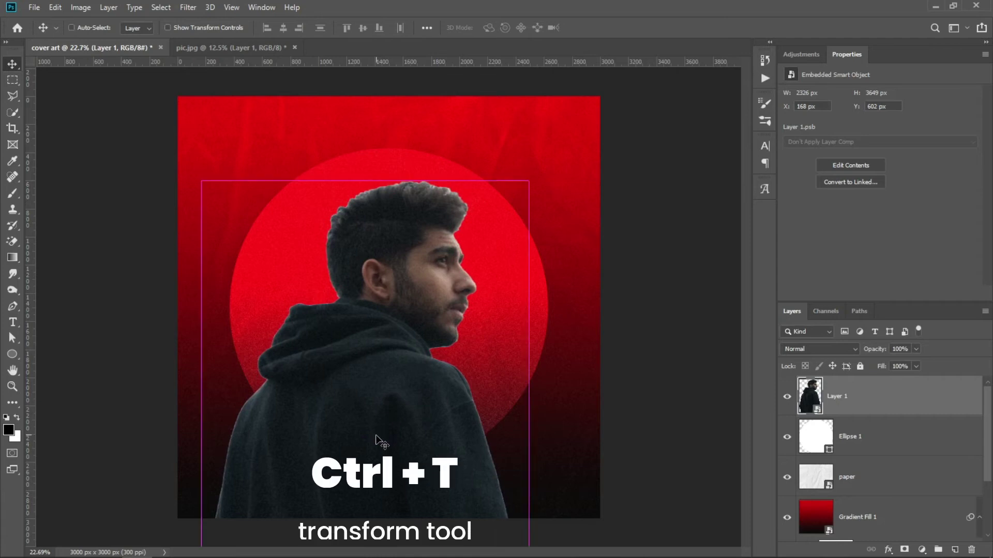
left_click_drag(201, 438, 224, 438)
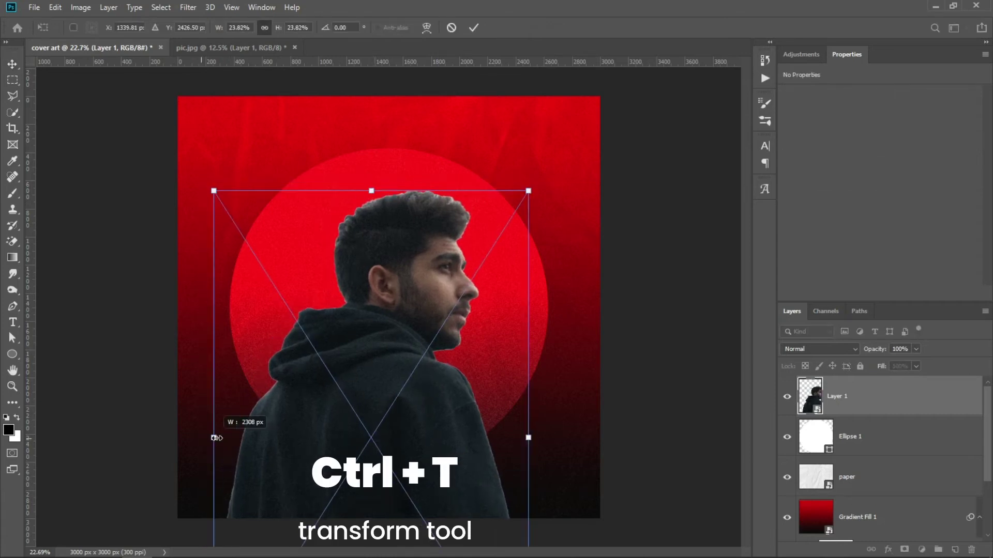
left_click_drag(402, 446, 398, 446)
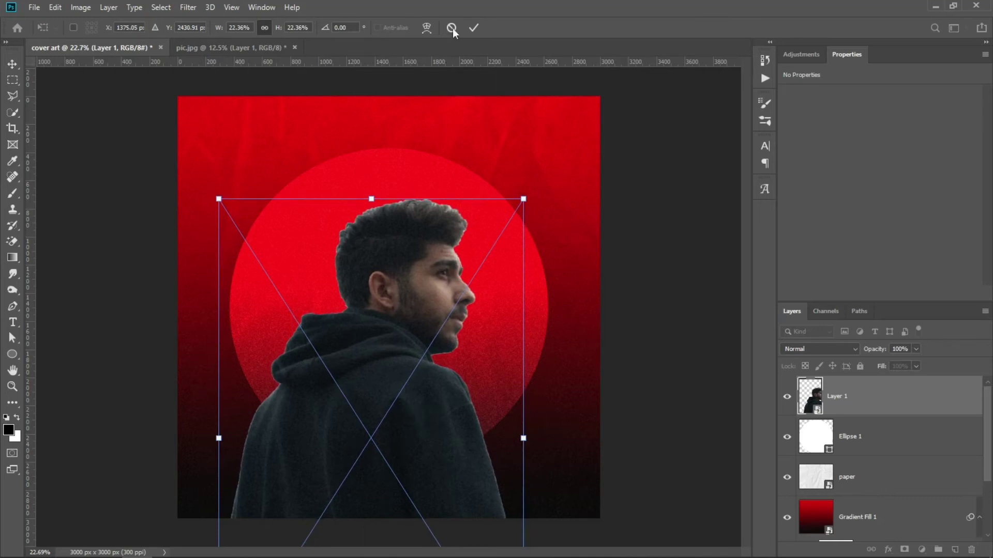
left_click(469, 27)
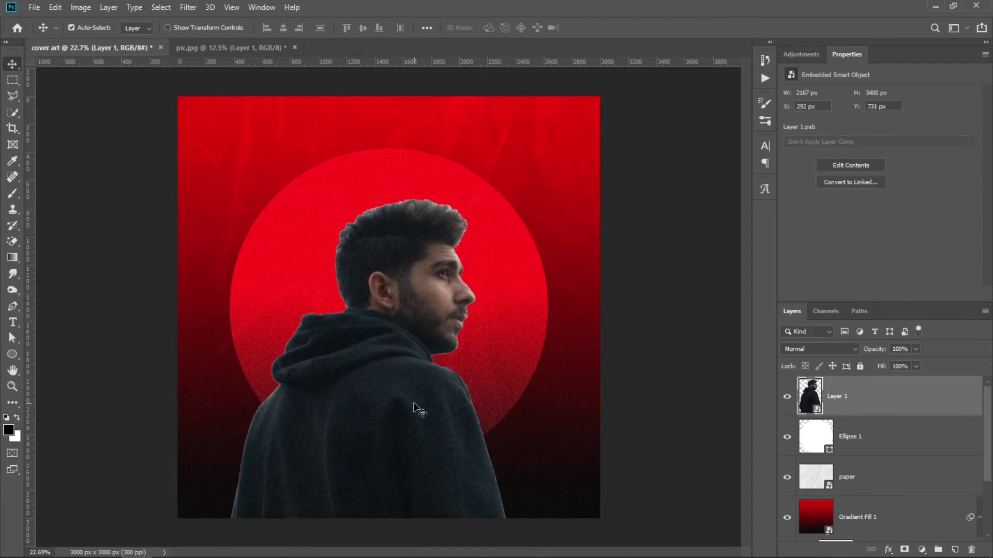
left_click_drag(414, 409, 420, 410)
Rasterize Layer 1 and desaturate it so the man turns black and white
right_click(889, 395)
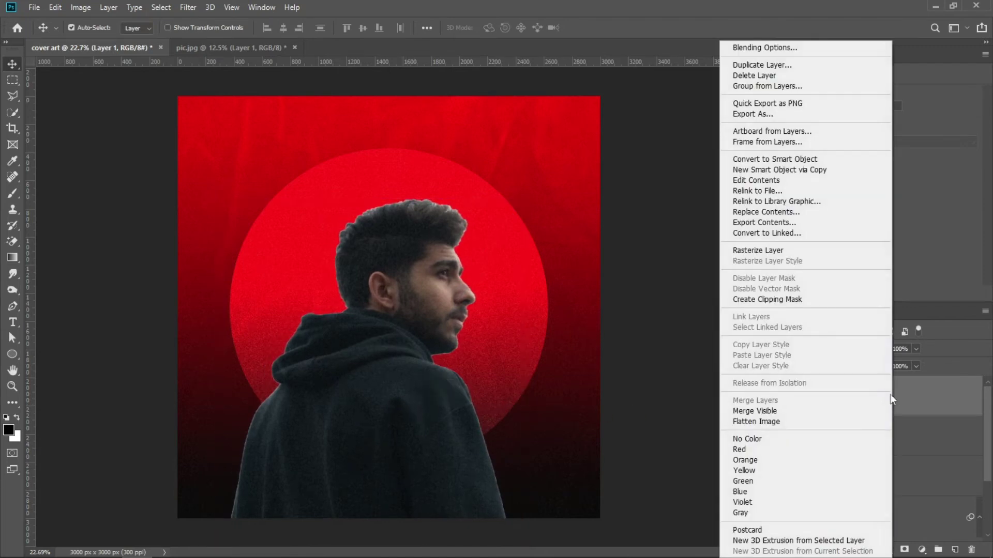
left_click(777, 250)
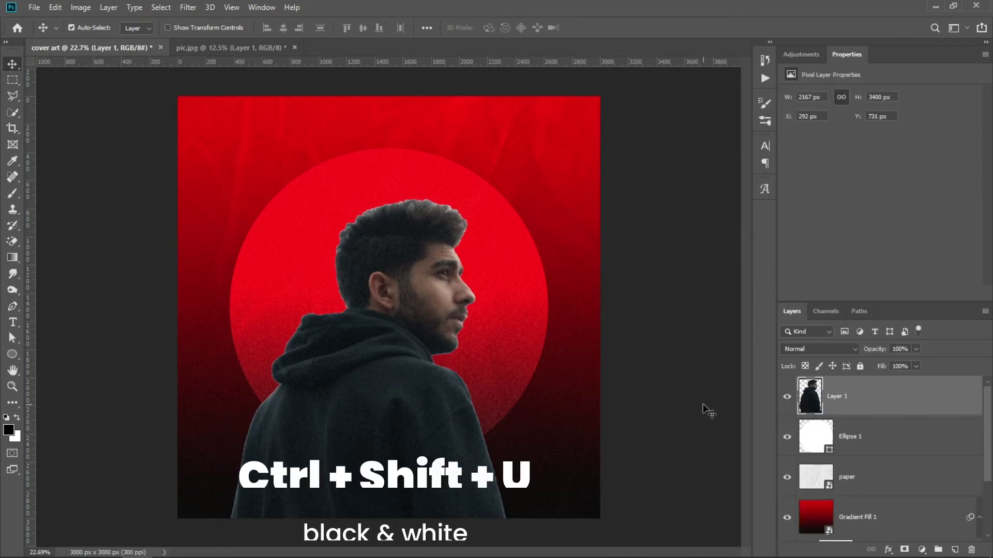
key("ctrl+shift+u")
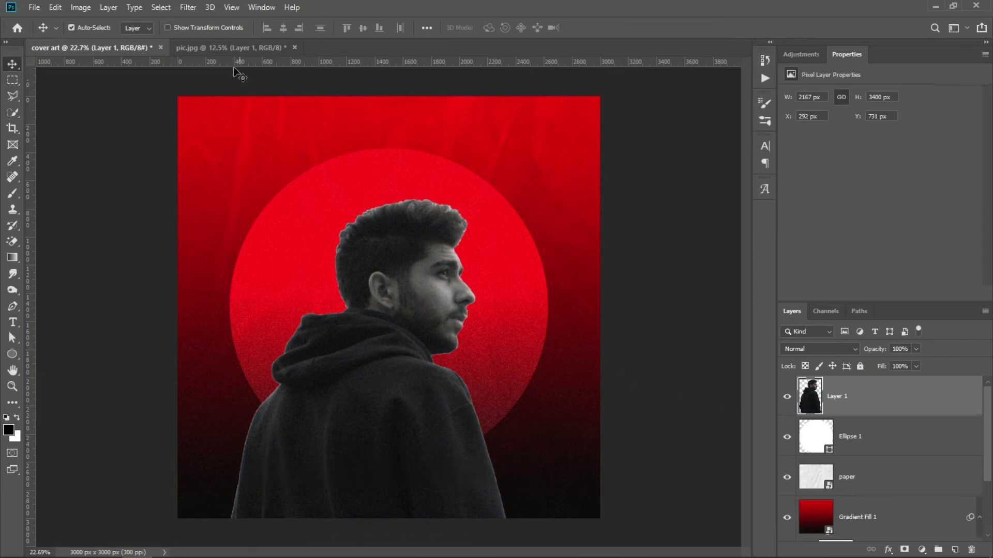
left_click(181, 7)
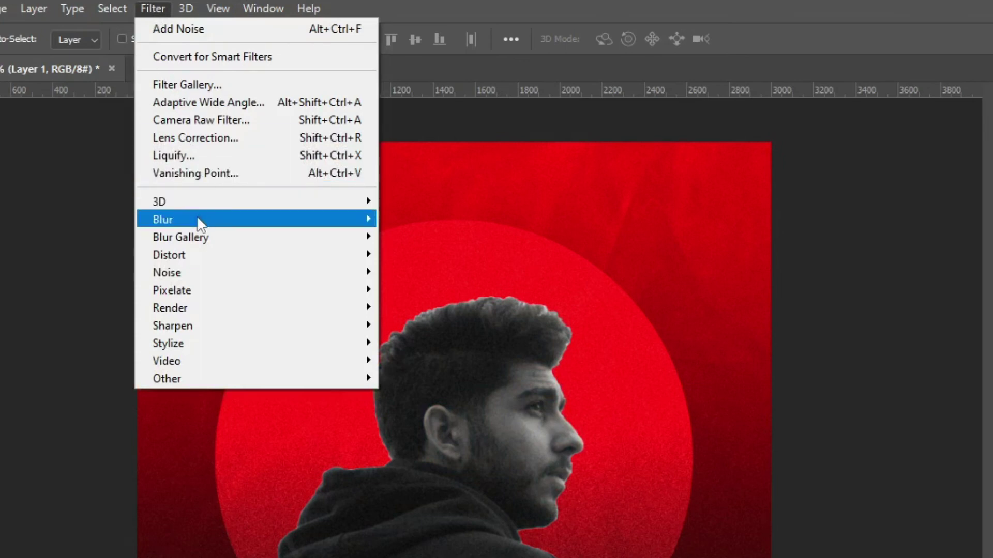
mouse_move(233, 343)
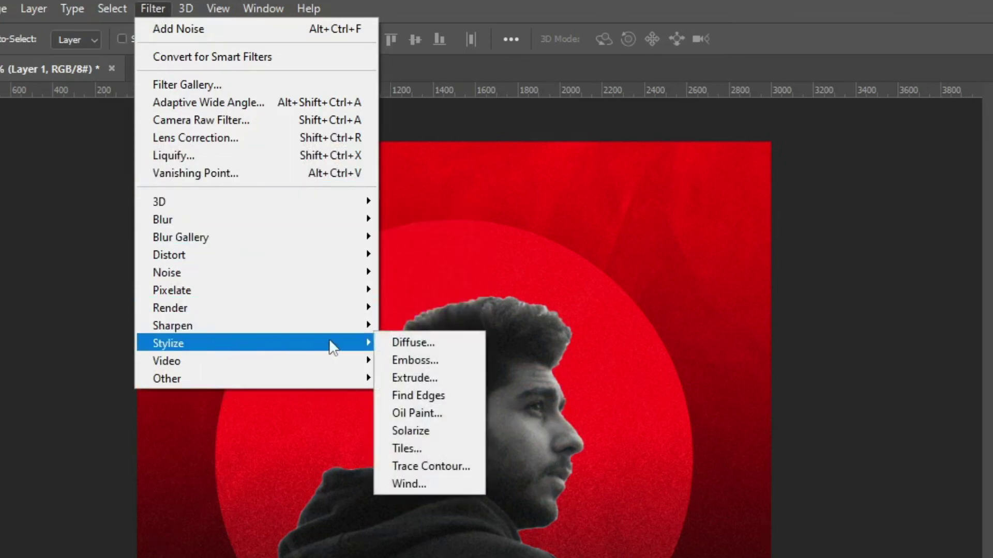
Apply an Oil Paint filter to the man with Stylization raised to 6.1 and Scale increased
left_click(423, 412)
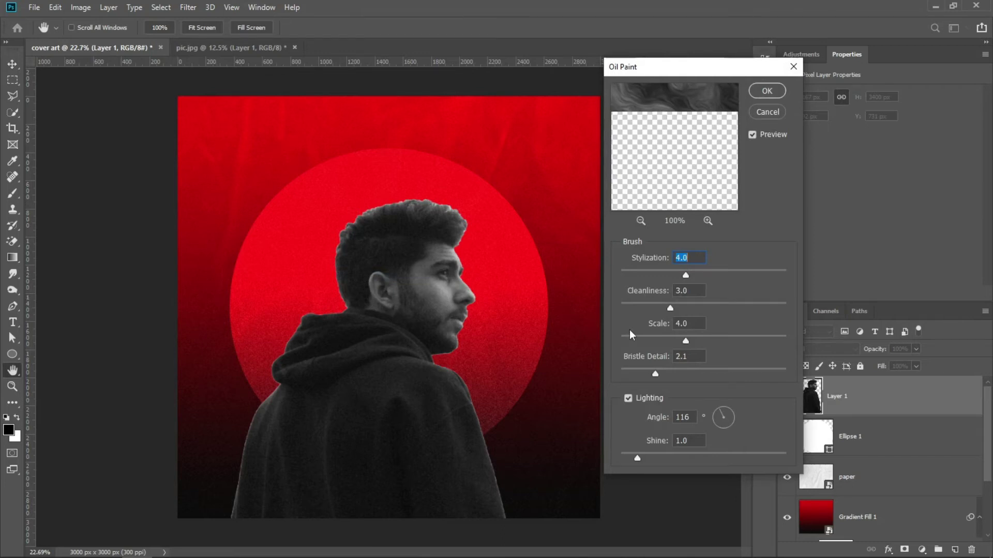
left_click(641, 221)
left_click(640, 221)
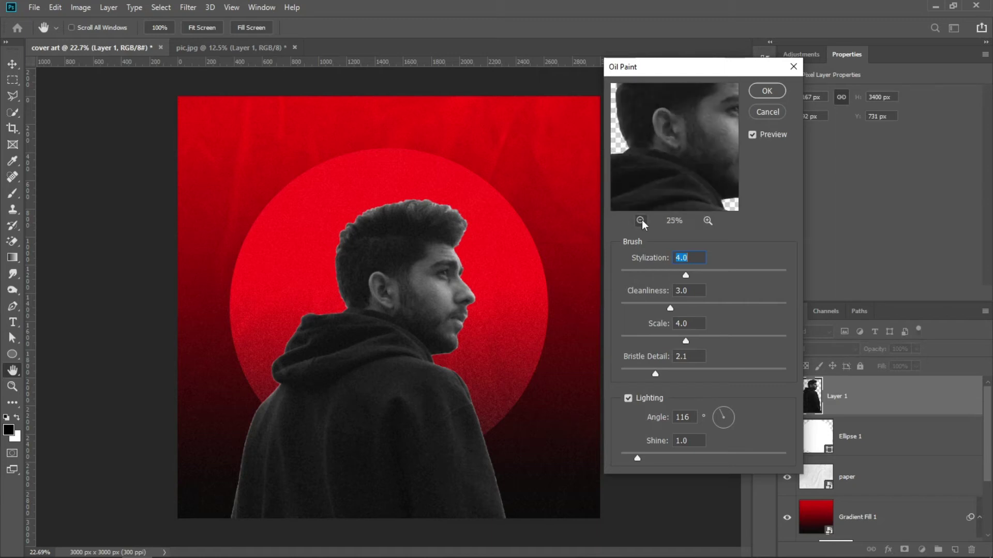
left_click(640, 220)
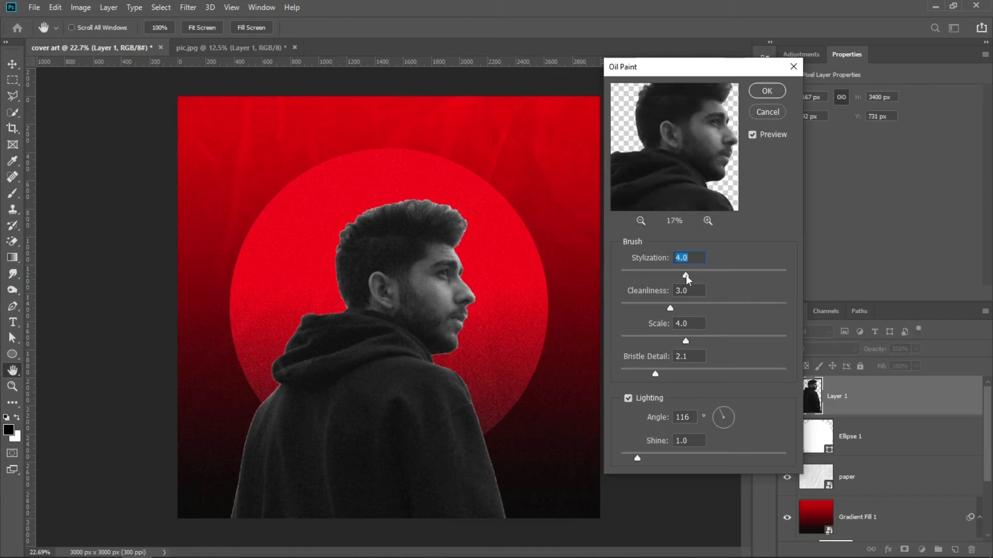
left_click(708, 221)
left_click(707, 221)
mouse_move(705, 155)
left_mouse_down()
mouse_move(634, 188)
mouse_move(639, 172)
left_mouse_up()
left_click_drag(687, 278, 702, 276)
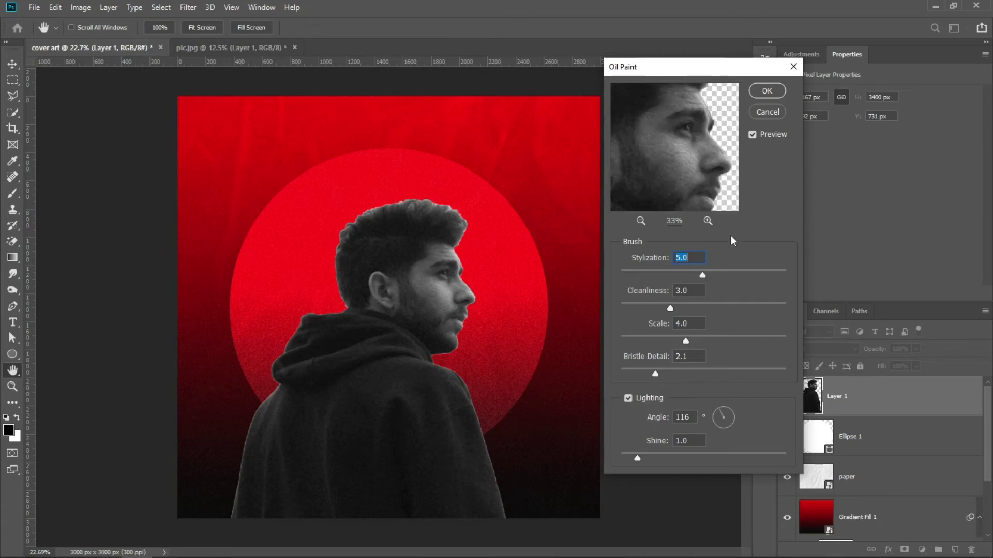
left_click_drag(702, 276, 721, 277)
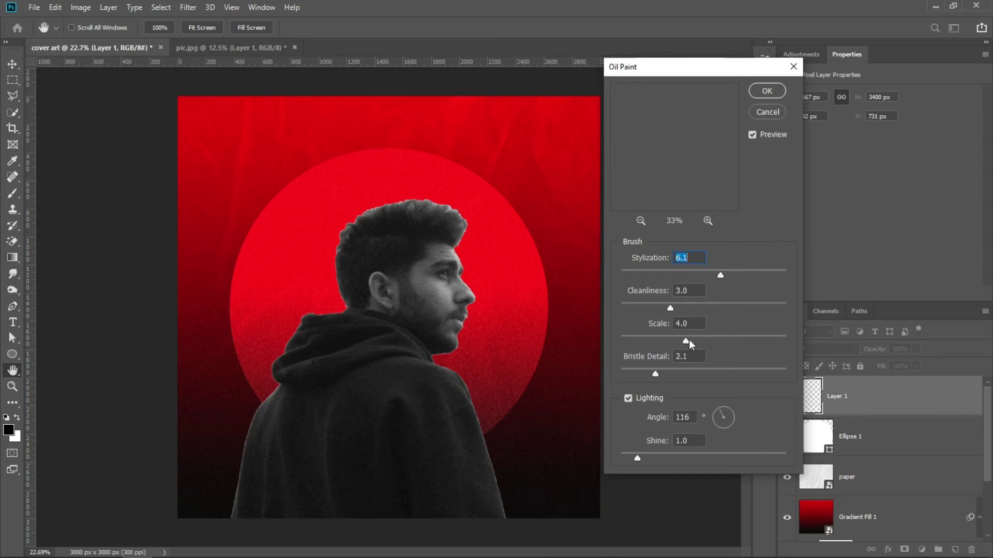
left_click_drag(686, 345, 708, 346)
left_click(705, 344)
left_click(764, 100)
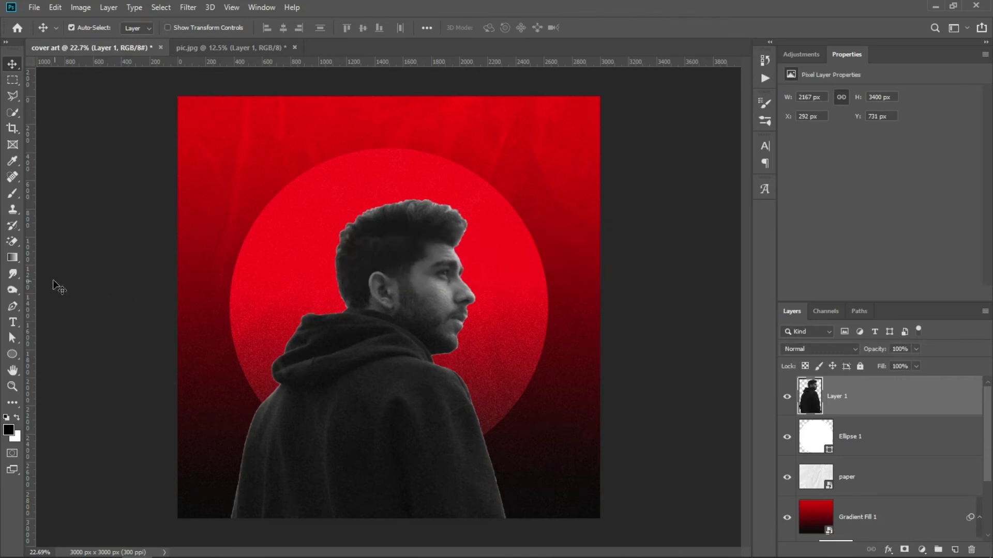
Select the Smudge tool and set its Strength to 40%
left_click(20, 279)
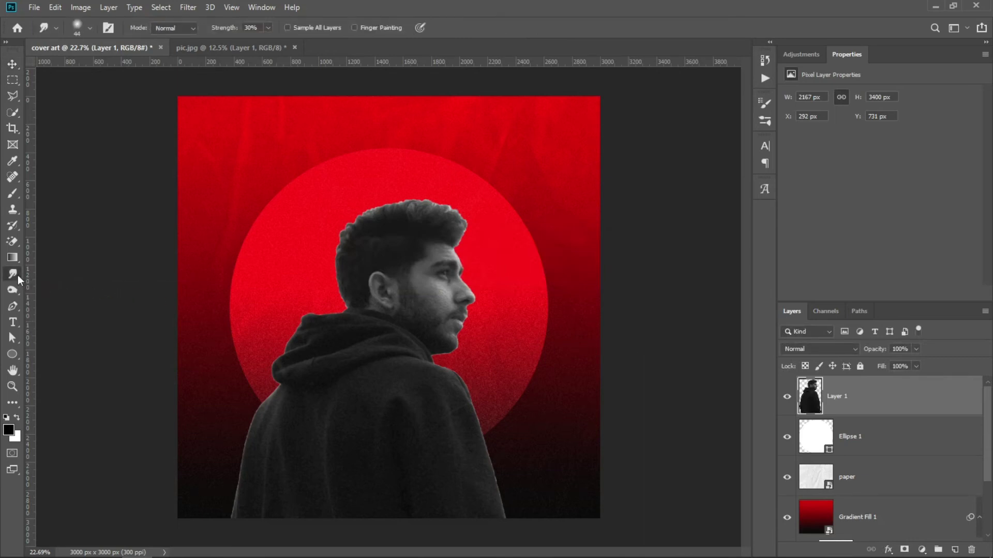
right_click(19, 280)
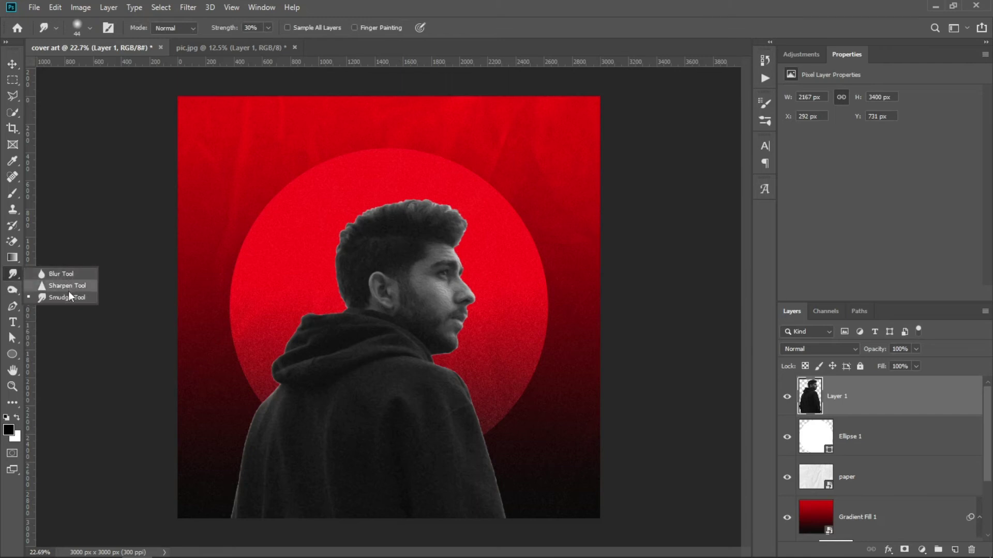
left_click(70, 297)
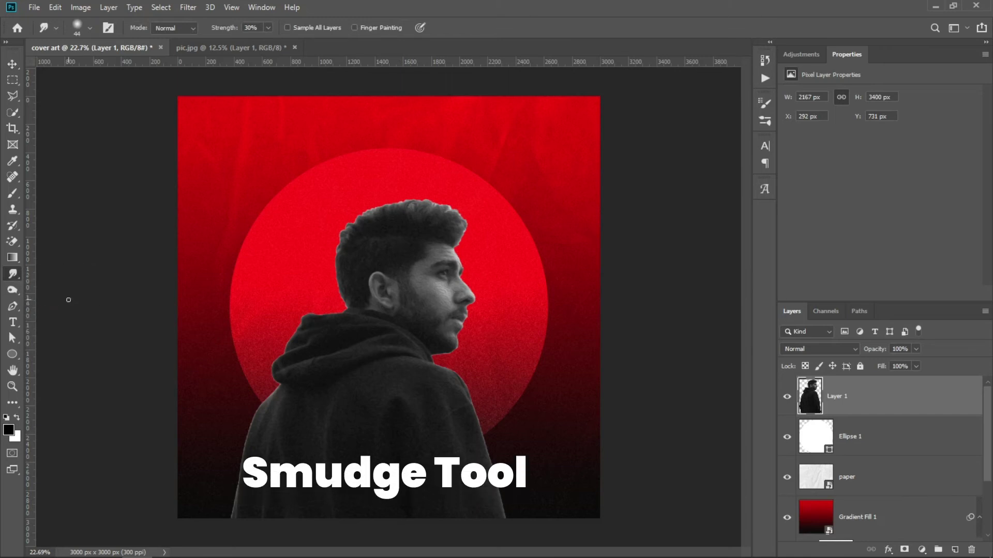
left_click(251, 27)
type("40")
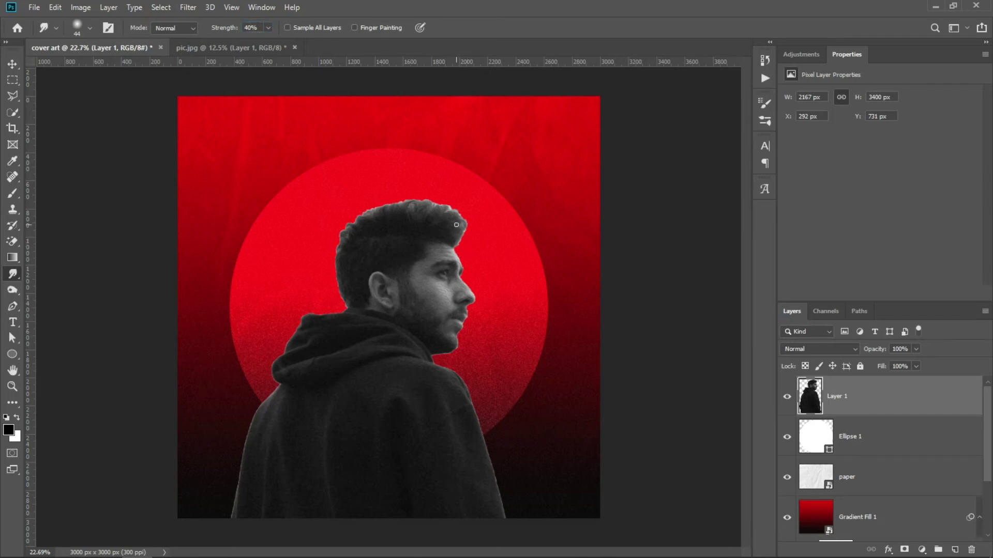
Smudge the man's hair edges upward and outward into the red background
key("ctrl+plus")
key("ctrl+plus")
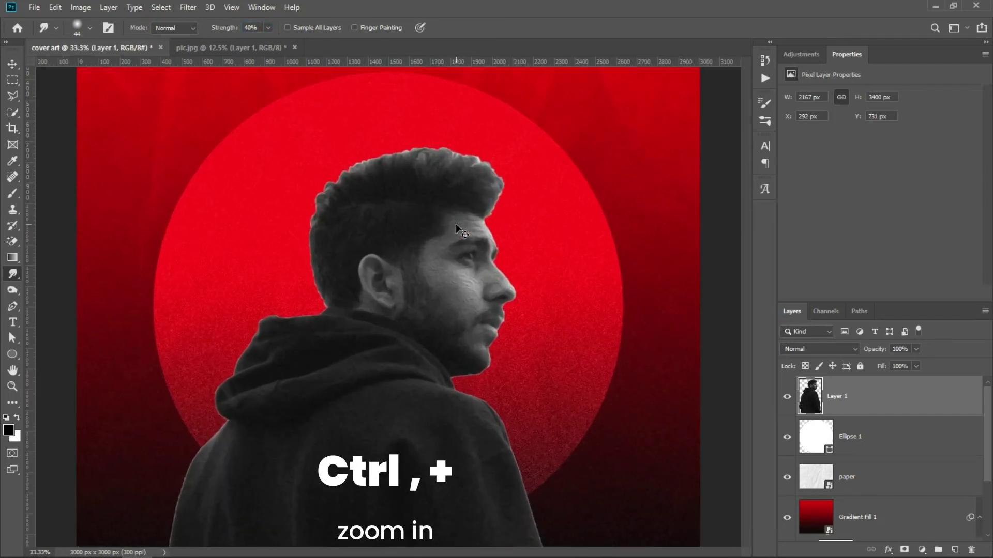
key("ctrl+plus")
key("ctrl+plus")
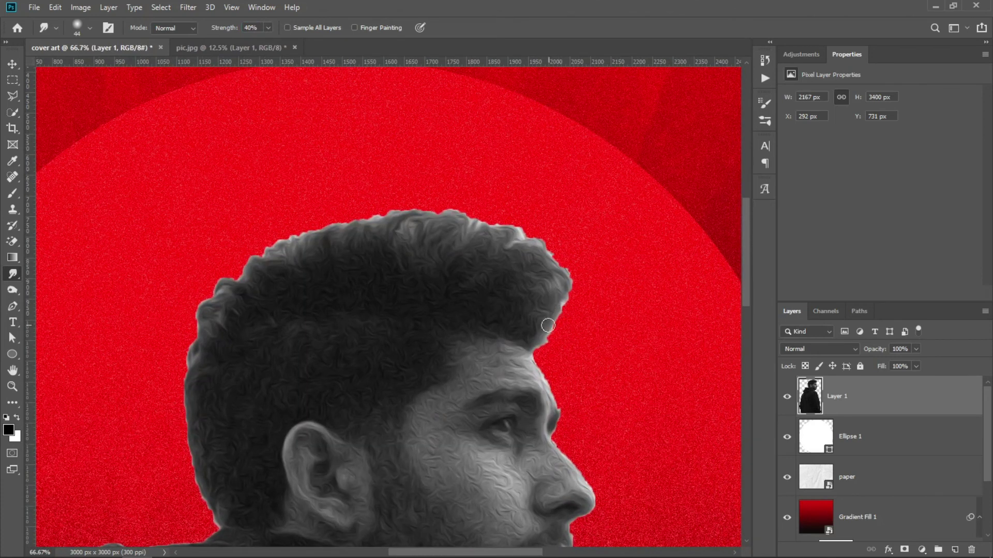
mouse_move(537, 340)
left_mouse_down()
mouse_move(576, 337)
mouse_move(555, 340)
mouse_move(548, 319)
mouse_move(616, 341)
mouse_move(545, 288)
mouse_move(615, 355)
mouse_move(546, 308)
mouse_move(589, 362)
mouse_move(605, 362)
mouse_move(535, 273)
mouse_move(589, 301)
mouse_move(612, 290)
mouse_move(522, 253)
mouse_move(582, 254)
left_mouse_up()
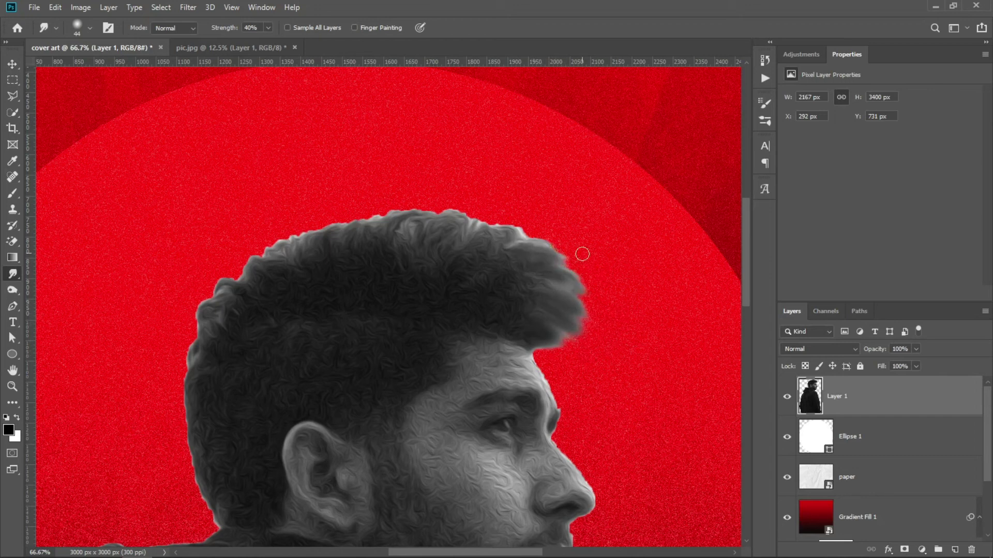
mouse_move(528, 269)
left_mouse_down()
mouse_move(489, 229)
mouse_move(583, 237)
mouse_move(505, 248)
mouse_move(574, 269)
mouse_move(481, 222)
mouse_move(532, 212)
mouse_move(377, 238)
mouse_move(461, 200)
mouse_move(338, 233)
mouse_move(355, 207)
mouse_move(377, 230)
mouse_move(508, 206)
left_mouse_up()
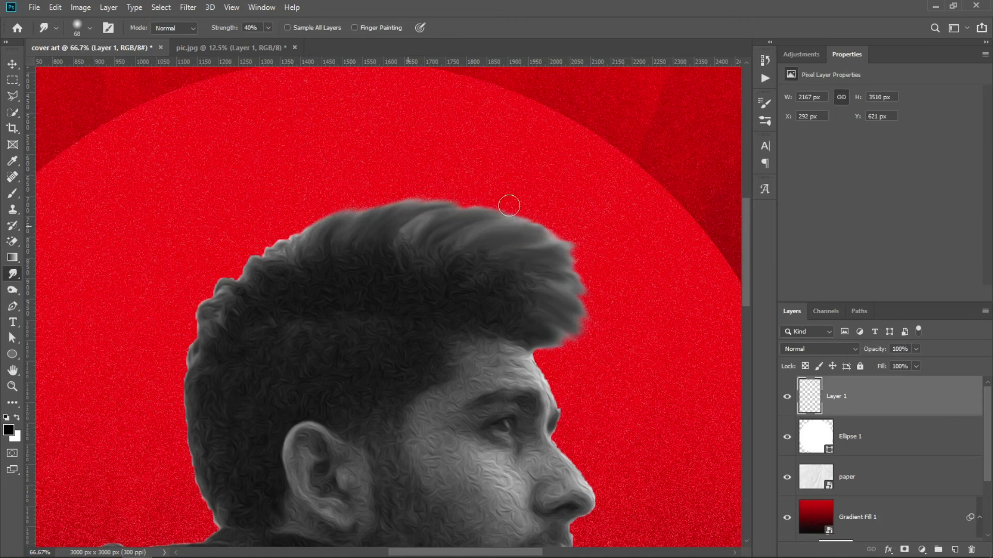
scroll(428, 275, "down", 3)
scroll(428, 275, "left", 5)
mouse_move(426, 158)
left_mouse_down()
mouse_move(388, 138)
mouse_move(361, 211)
mouse_move(463, 138)
left_mouse_up()
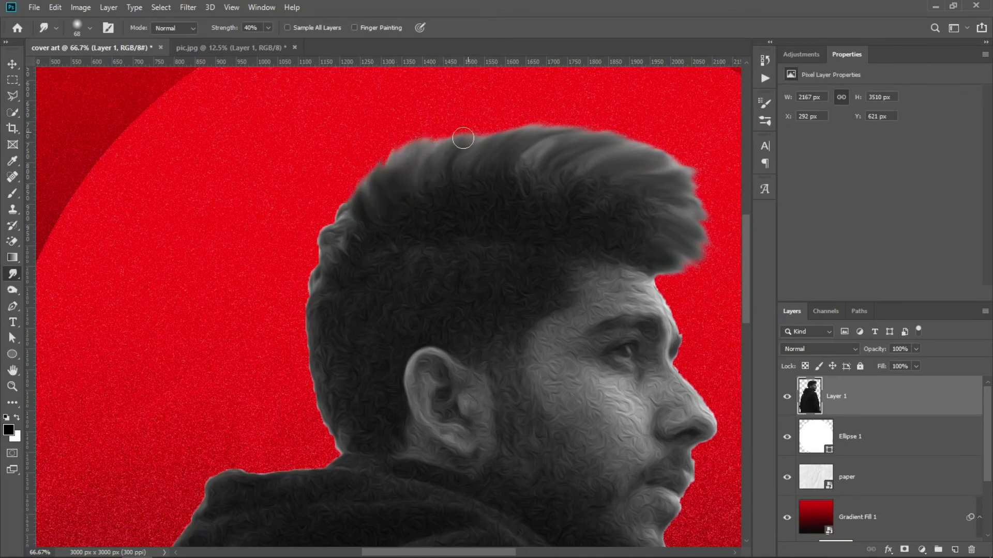
mouse_move(355, 210)
left_mouse_down()
mouse_move(315, 262)
mouse_move(317, 432)
mouse_move(330, 441)
left_mouse_up()
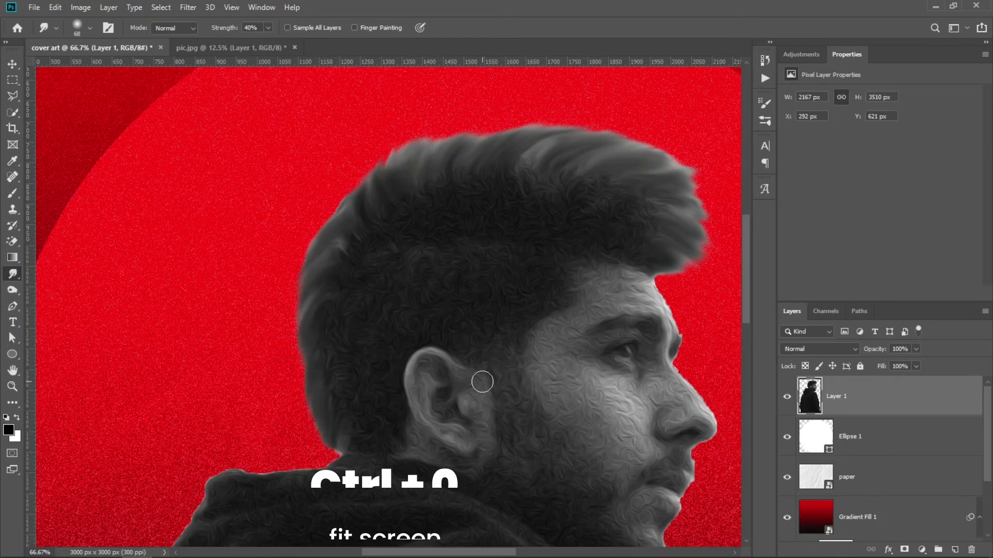
key("ctrl+0")
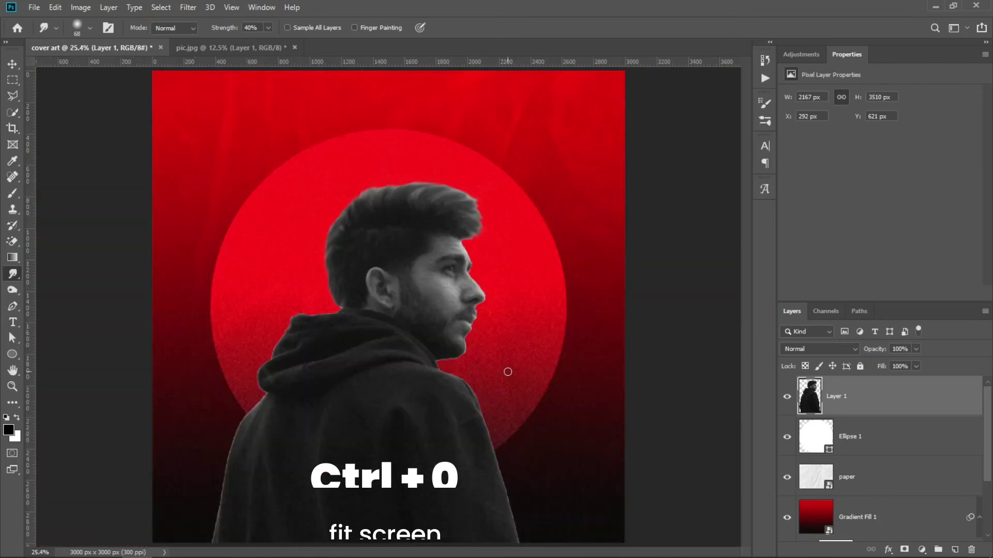
mouse_move(469, 222)
left_mouse_down()
mouse_move(478, 211)
mouse_move(484, 263)
left_mouse_up()
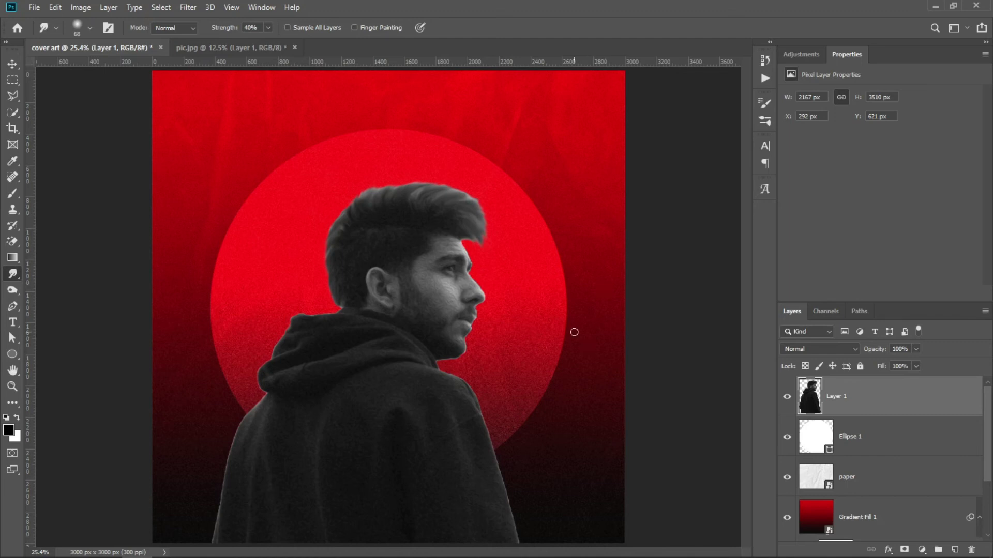
Add a pure red Solid Color fill layer clipped to the man
left_click(922, 550)
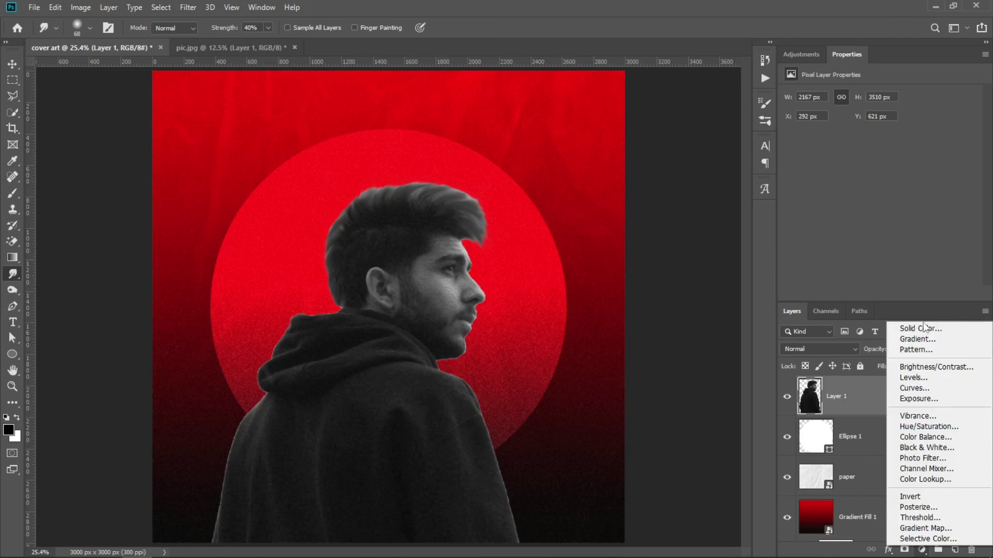
left_click(922, 328)
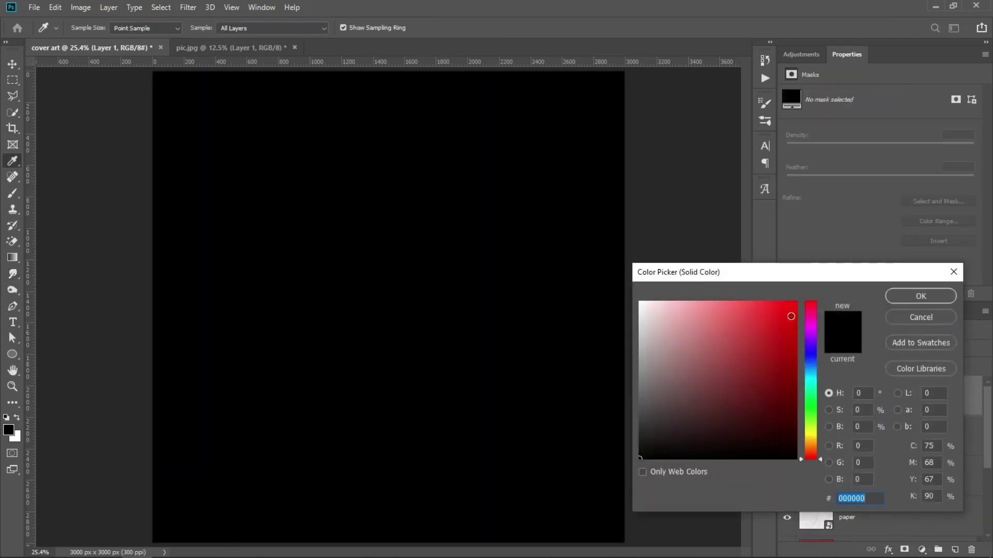
left_click(796, 303)
left_click(929, 296)
right_click(929, 393)
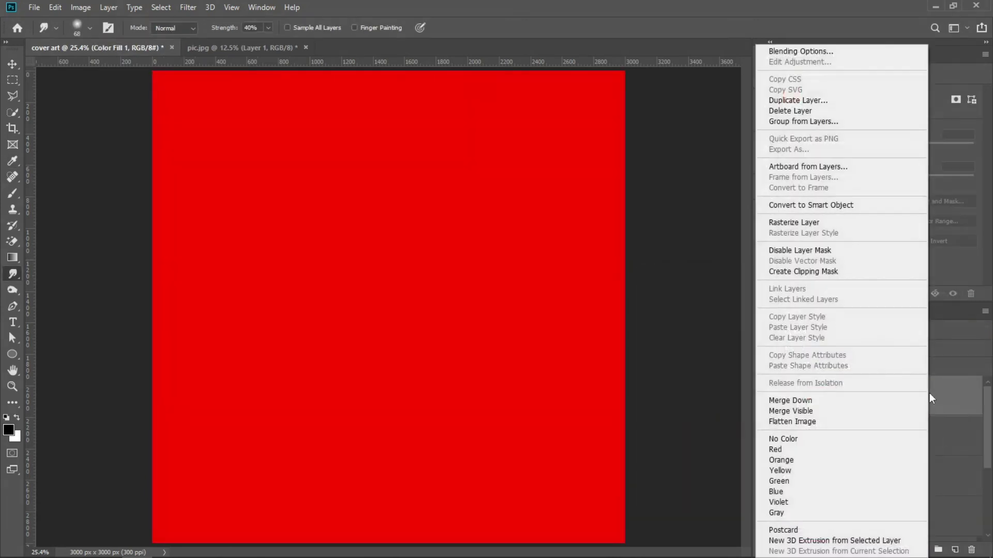
left_click(825, 273)
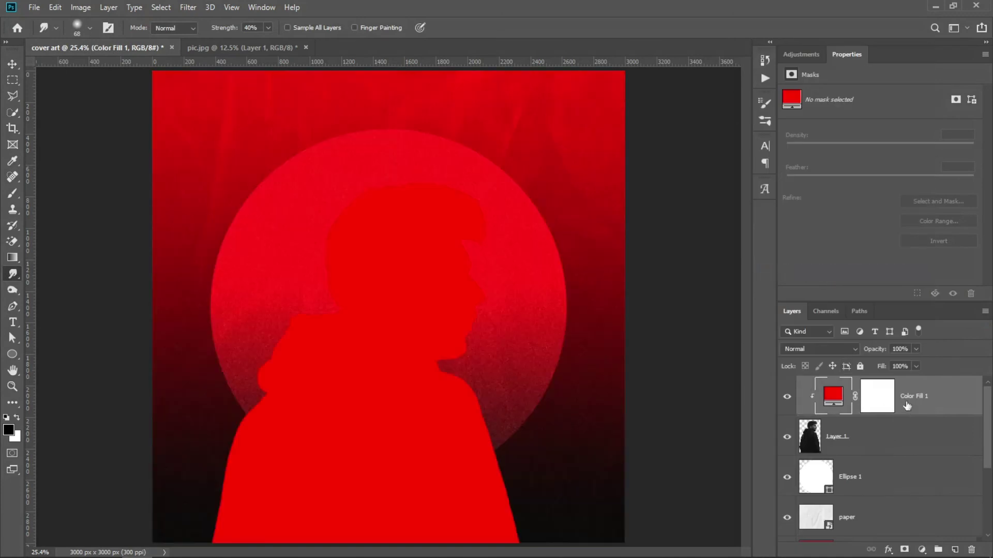
Set the red fill to Overlay and split the Underlying Layer black handle so the man's dark areas stay dark
left_click(838, 349)
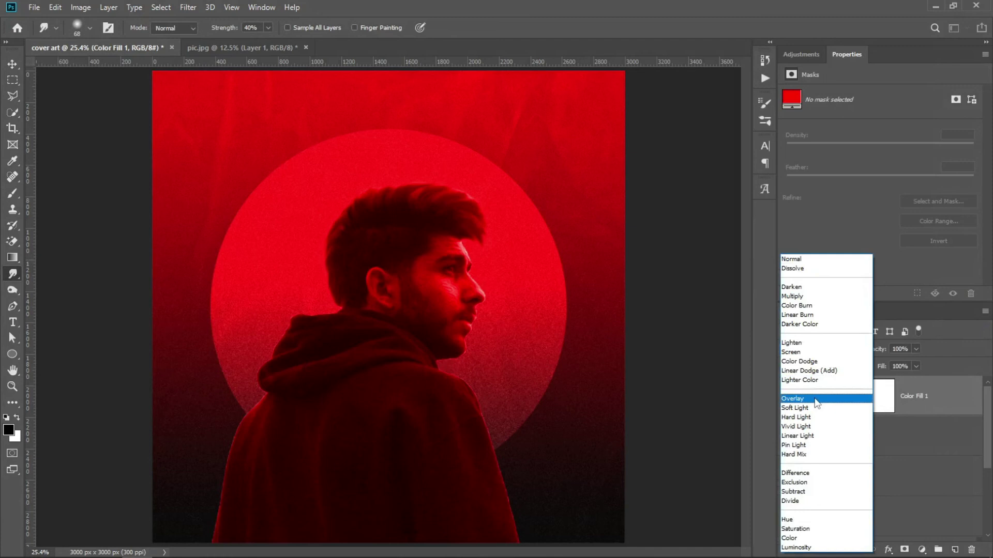
left_click(816, 400)
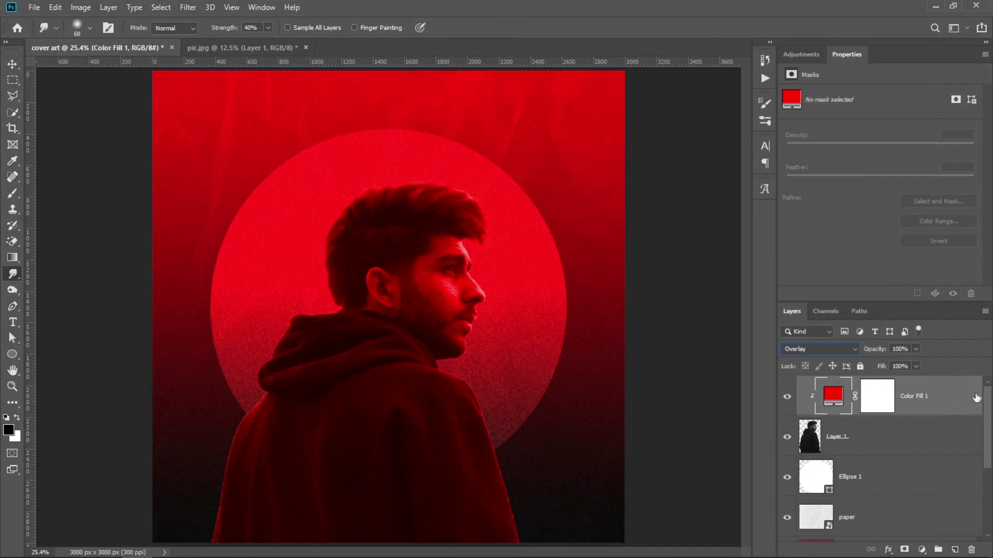
double_click(976, 398)
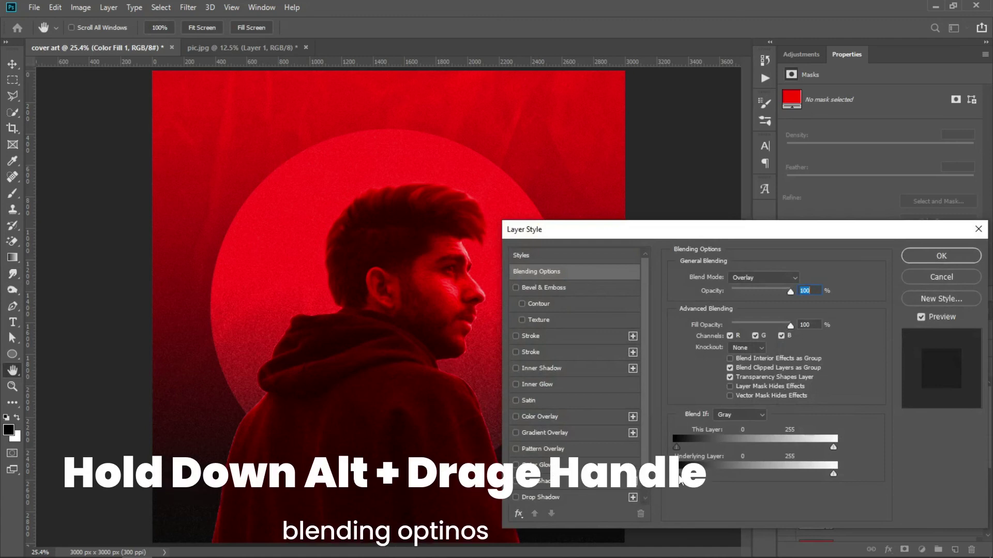
left_click_drag(677, 474, 800, 481)
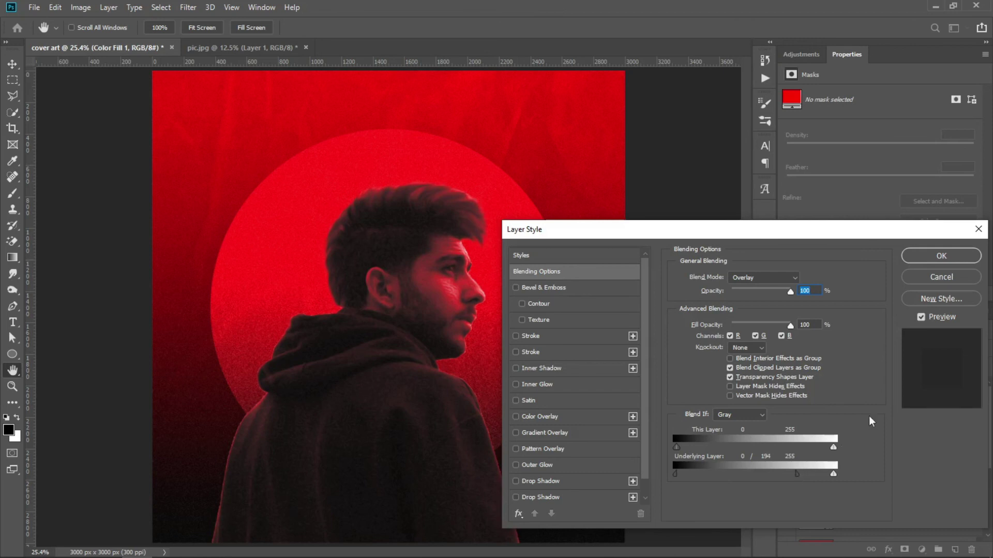
left_click(963, 255)
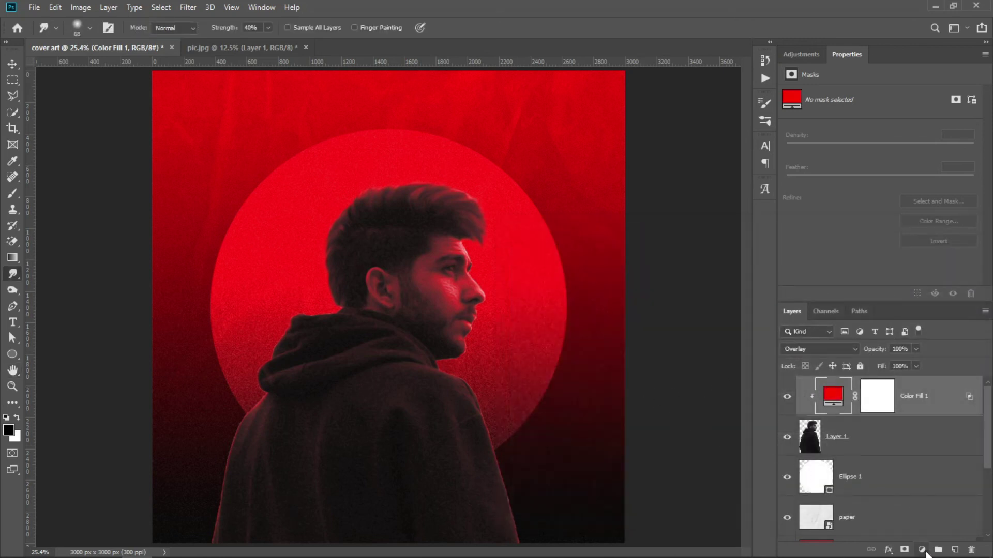
Add a Levels adjustment with the midtone slider moved to 0.81
left_click(922, 550)
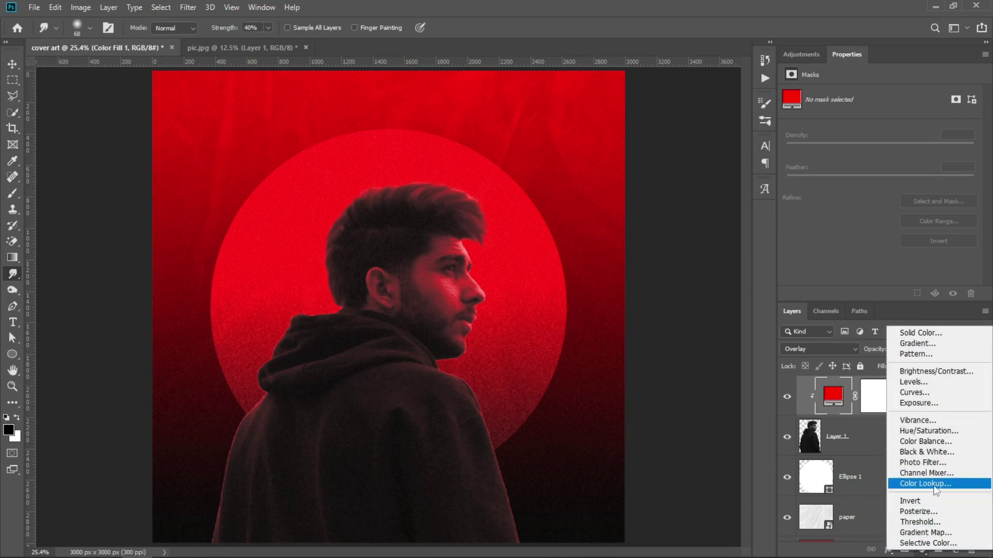
left_click(918, 383)
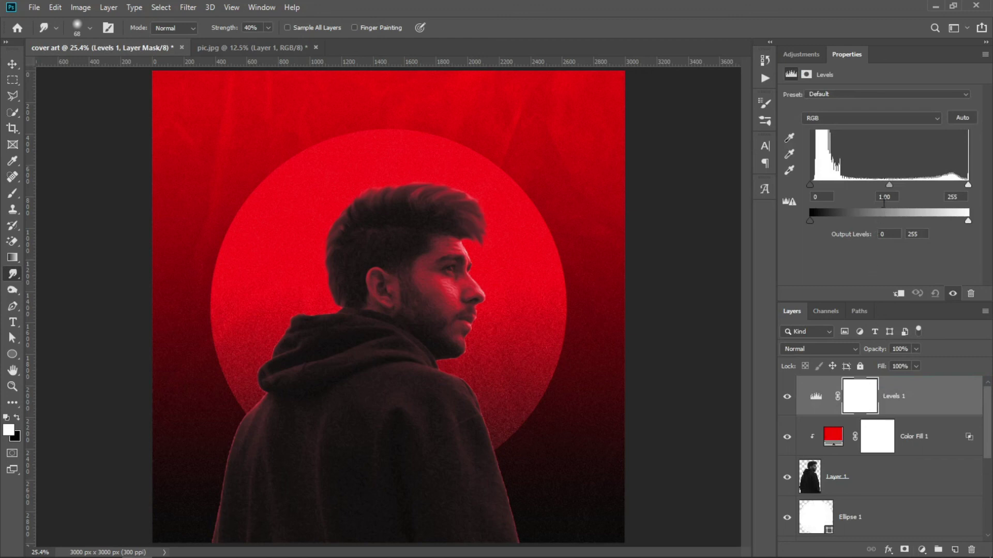
left_click_drag(889, 187, 899, 191)
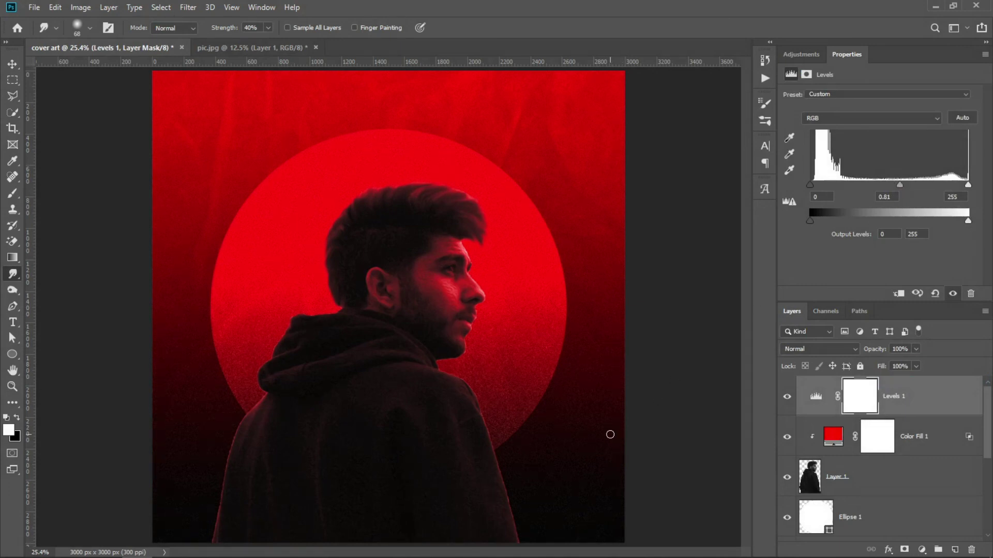
Add 100 pt red 'HELL' text below the man's face
left_click(12, 322)
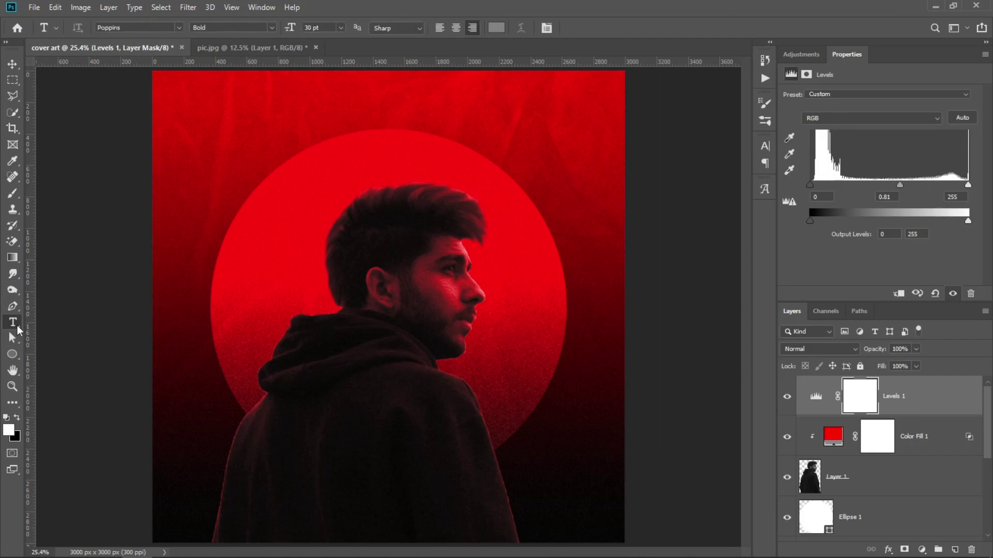
left_click(180, 28)
type("Hell100")
key("Return")
key("v")
left_click_drag(300, 429, 392, 452)
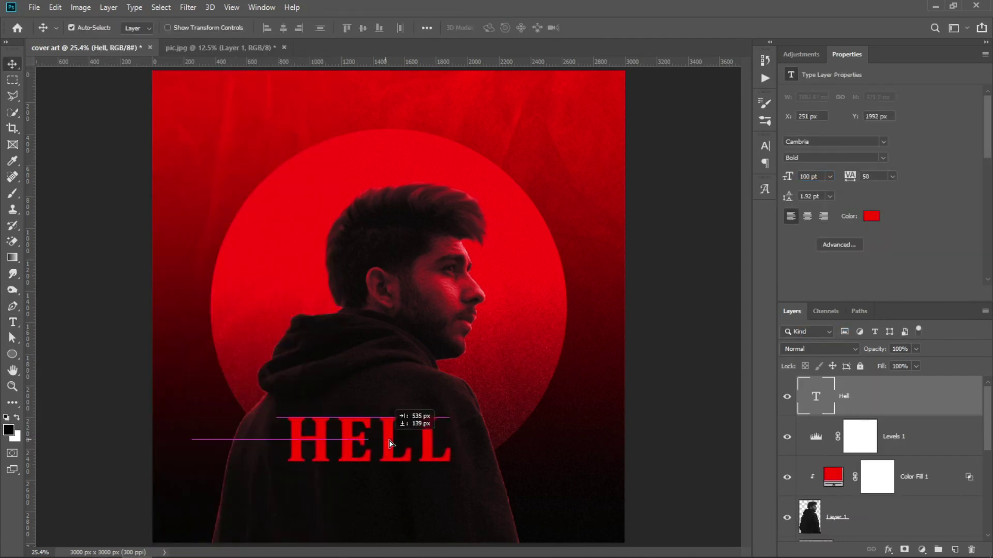
Add smaller white 'COVER ART' text beneath HELL
left_click(13, 322)
left_click(154, 515)
type("COVER ART")
left_click(830, 176)
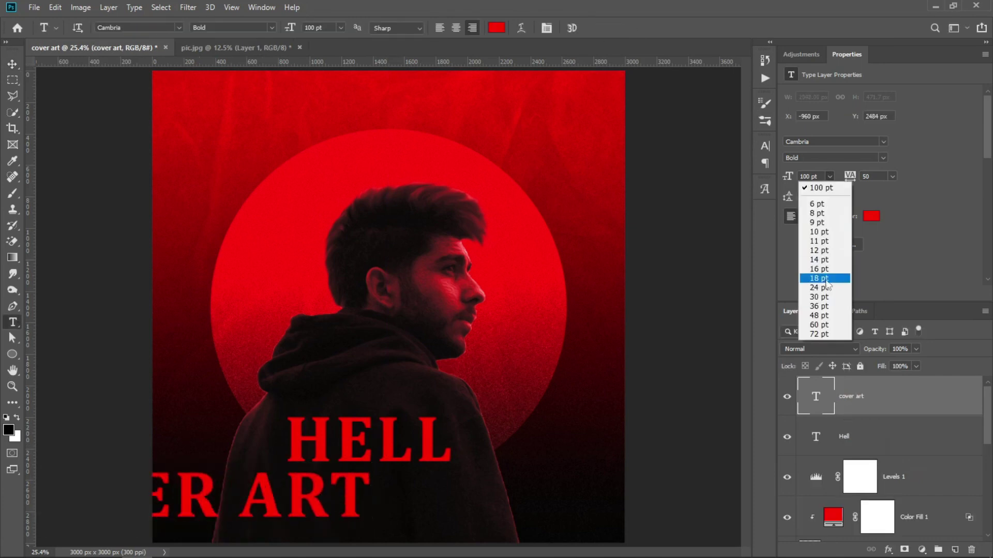
left_click(807, 279)
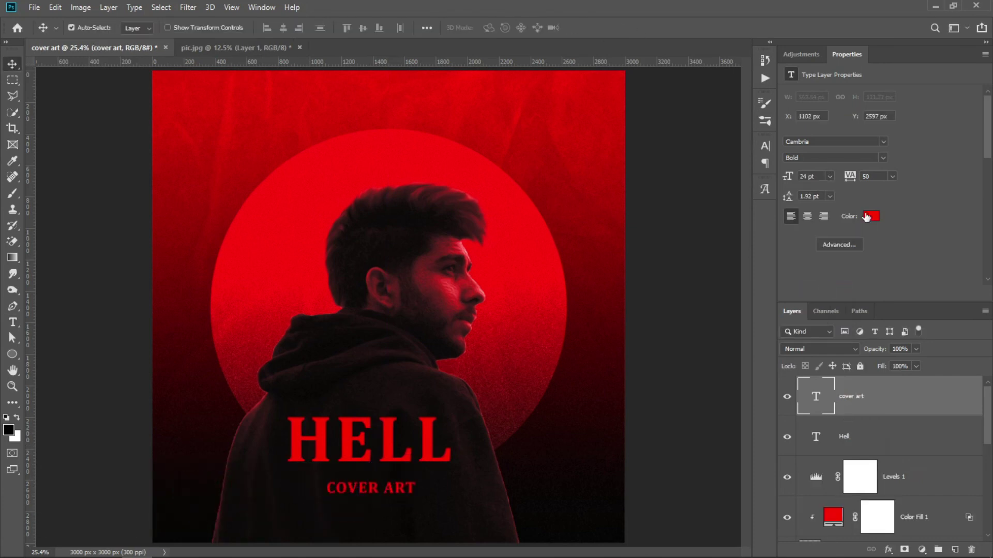
Add bold red 'HAPIX' text placed below COVER ART
left_click(13, 322)
left_click(432, 431)
type("HAPIXv")
left_click_drag(461, 431, 369, 512)
left_click(833, 157)
left_click(806, 218)
left_click(871, 217)
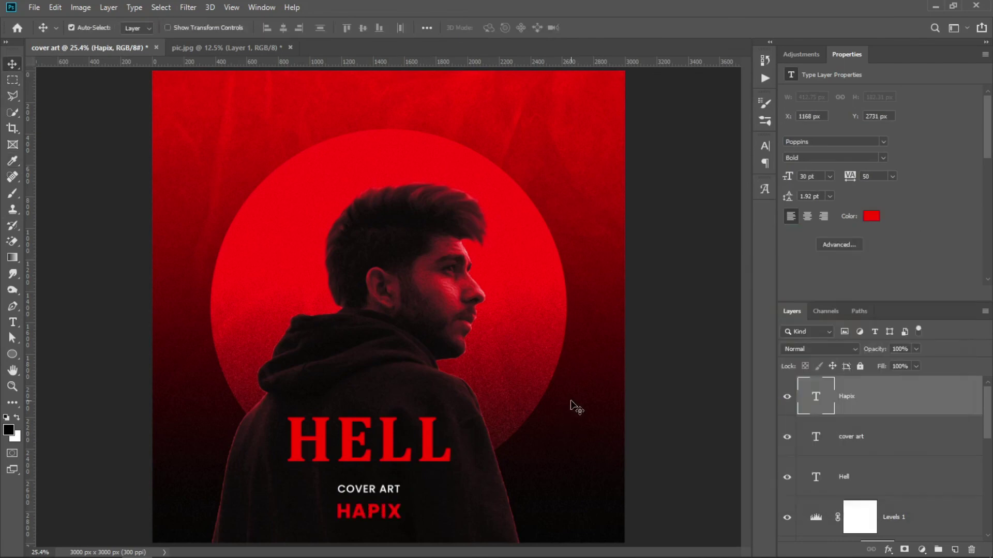